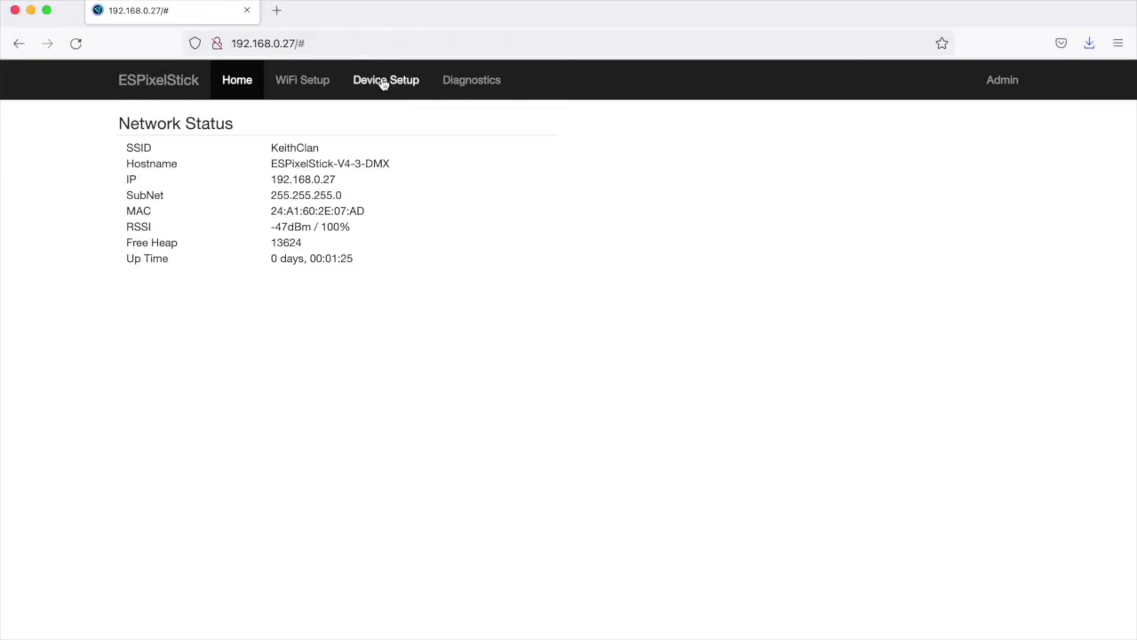
- In the ESPixelStick device setup, choose DDP as primary input and DMX as output type
{"action": "left_click", "coordinate": [384, 83]}
{"action": "left_click", "coordinate": [384, 83]}
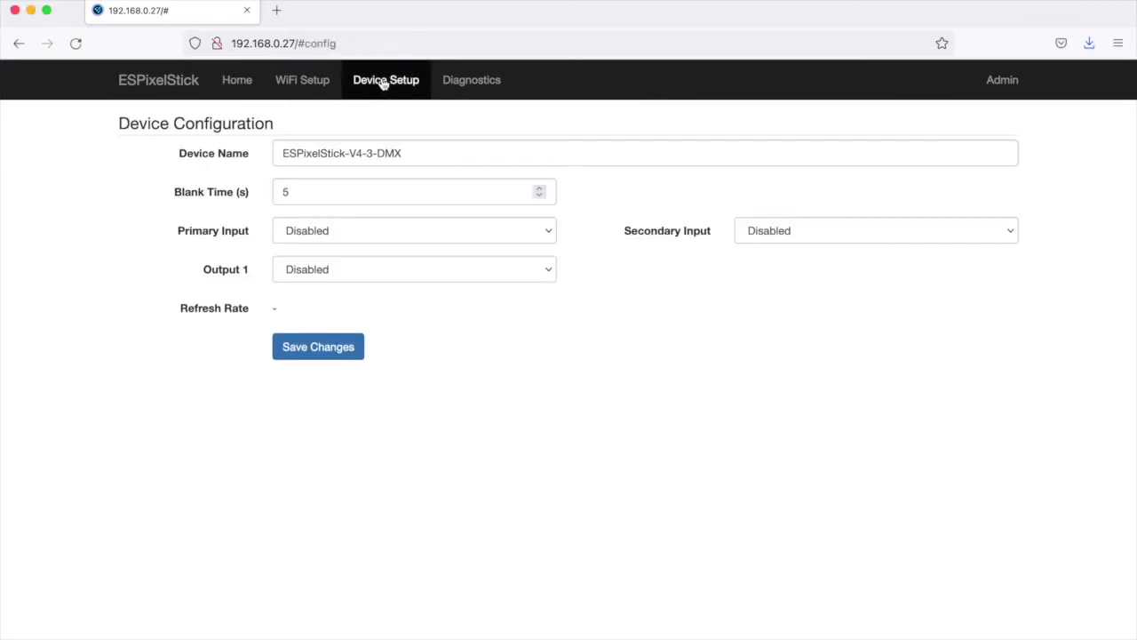
{"action": "left_click", "coordinate": [379, 232]}
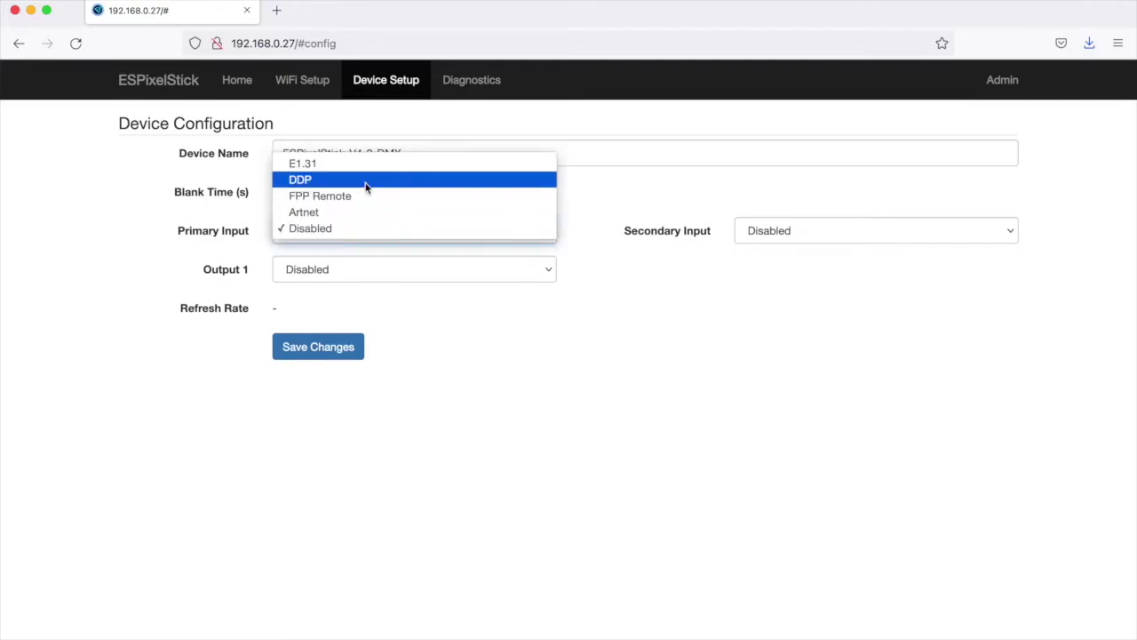
{"action": "left_click", "coordinate": [366, 180]}
{"action": "left_click", "coordinate": [351, 268]}
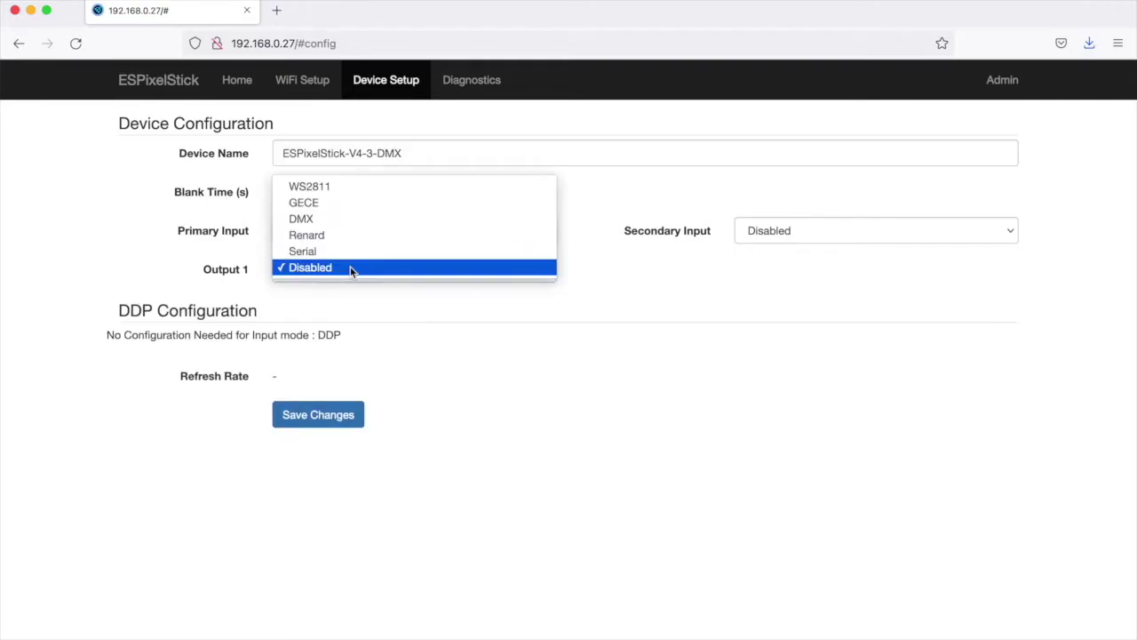
{"action": "left_click", "coordinate": [343, 219]}
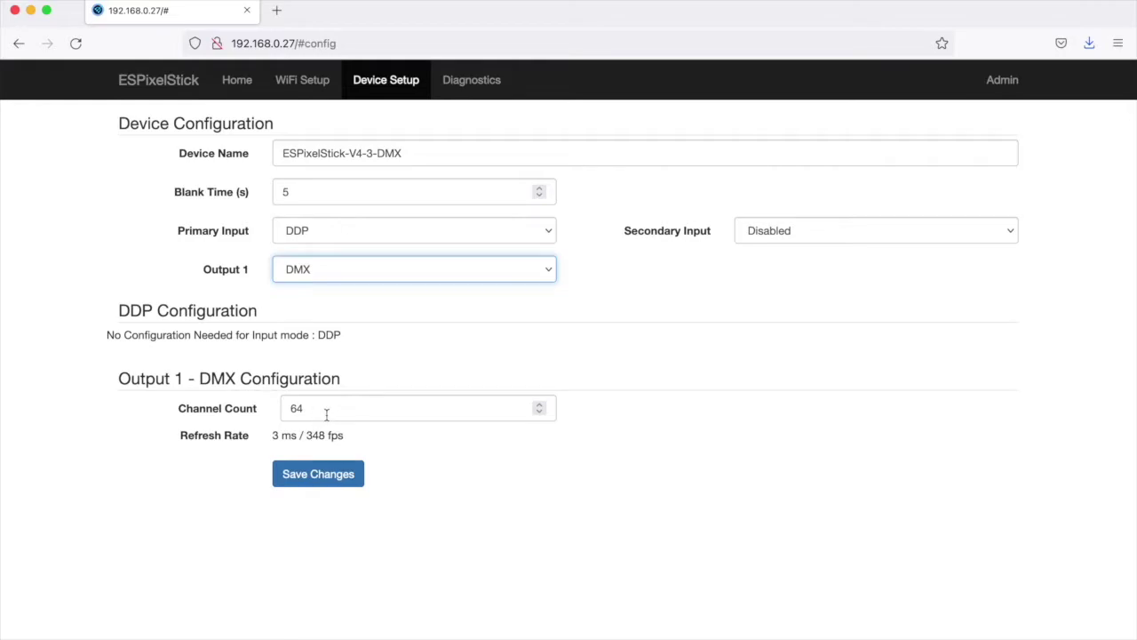
- Change the DMX channel count from 64 to 100 and save the configuration
{"action": "left_click", "coordinate": [354, 408]}
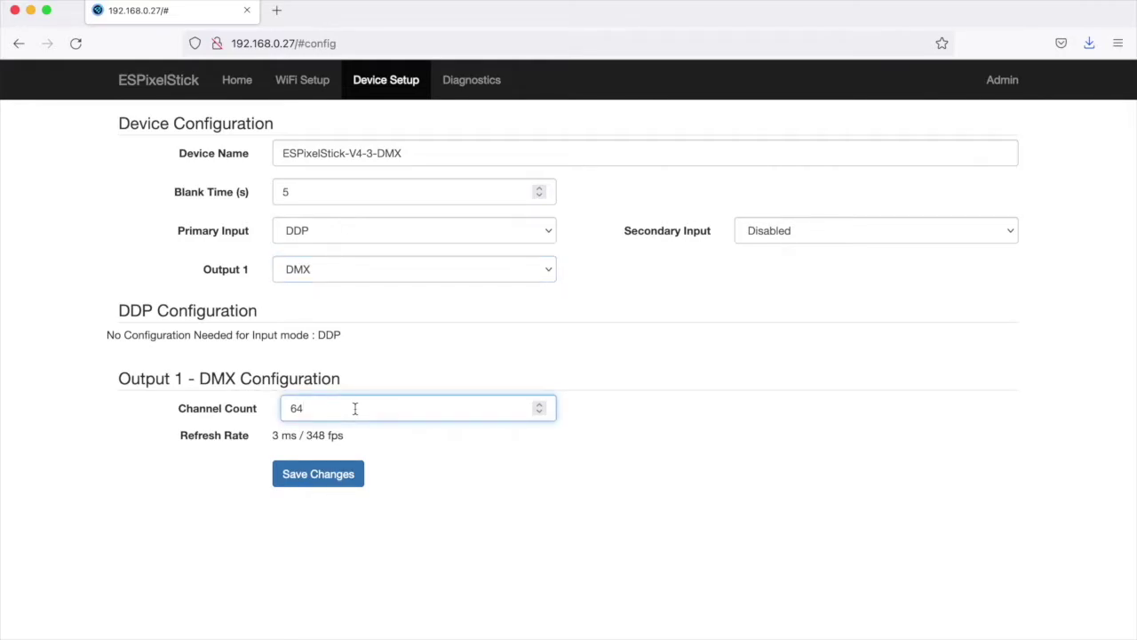
{"action": "key", "text": "BackSpace"}
{"action": "key", "text": "BackSpace"}
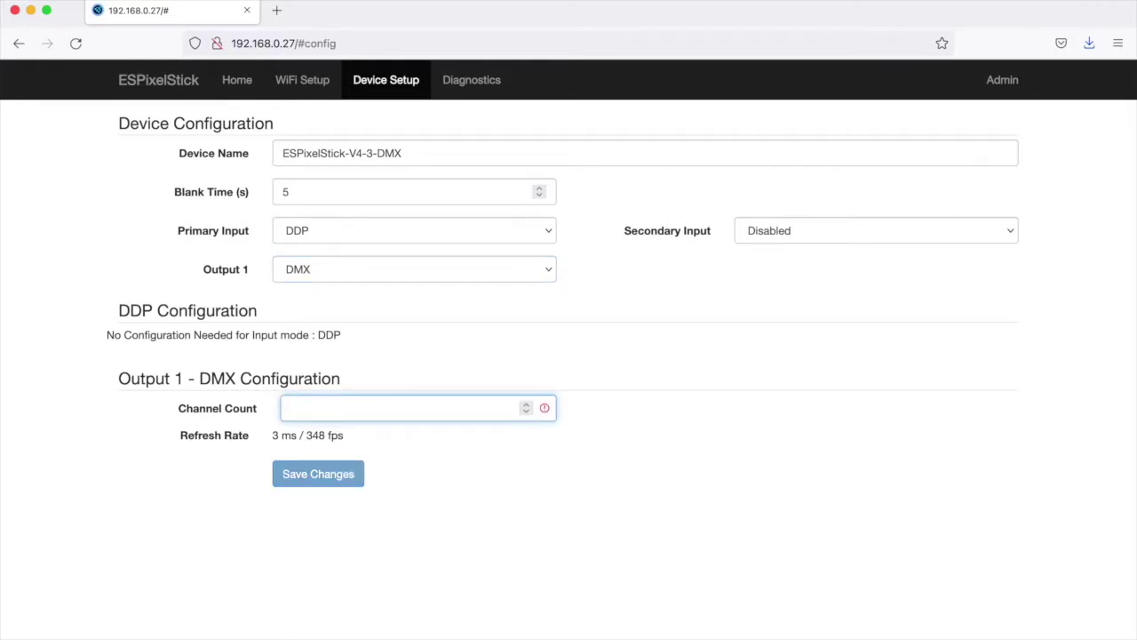
{"action": "type", "text": "100"}
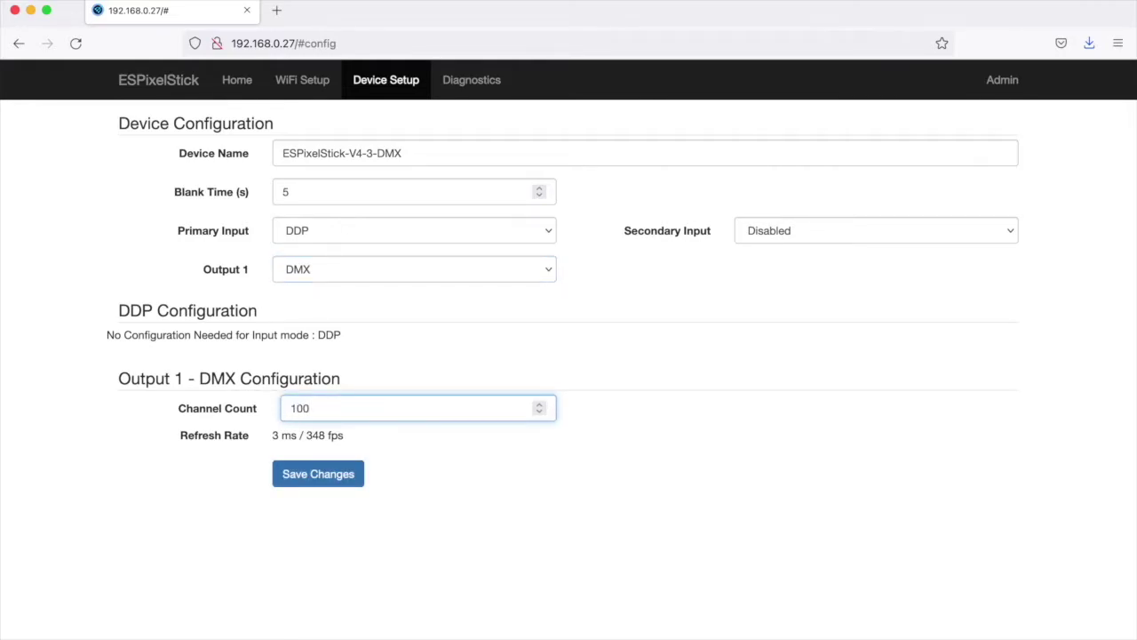
{"action": "left_click", "coordinate": [343, 478]}
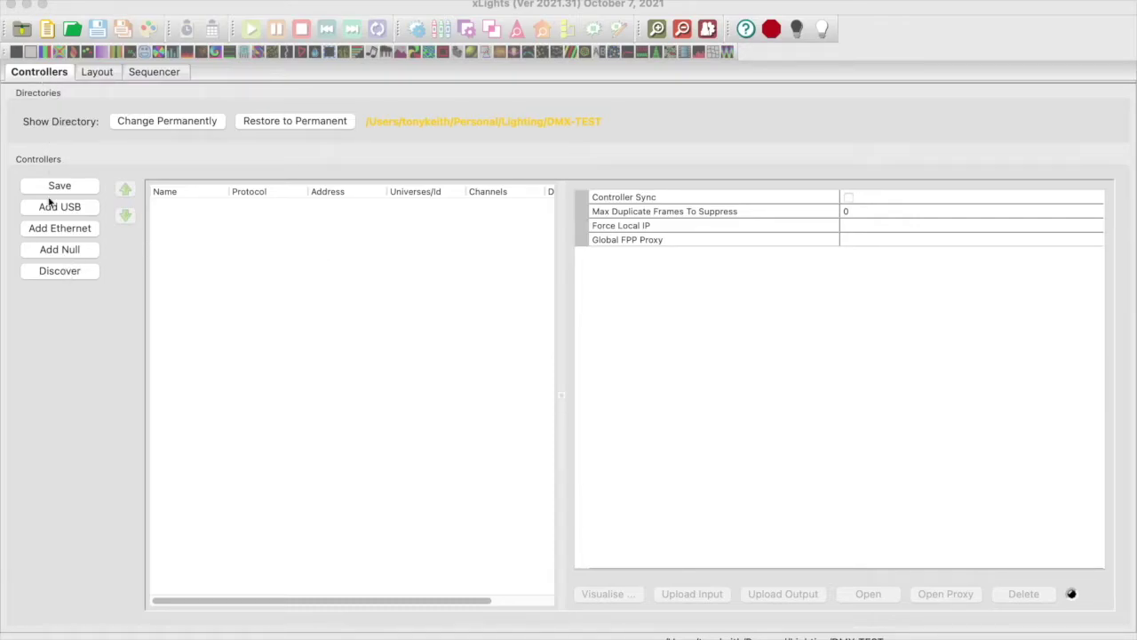
- Discover the ESPixelStick-V4-3-DMX controller on the network and accept the description update
{"action": "left_click", "coordinate": [49, 273]}
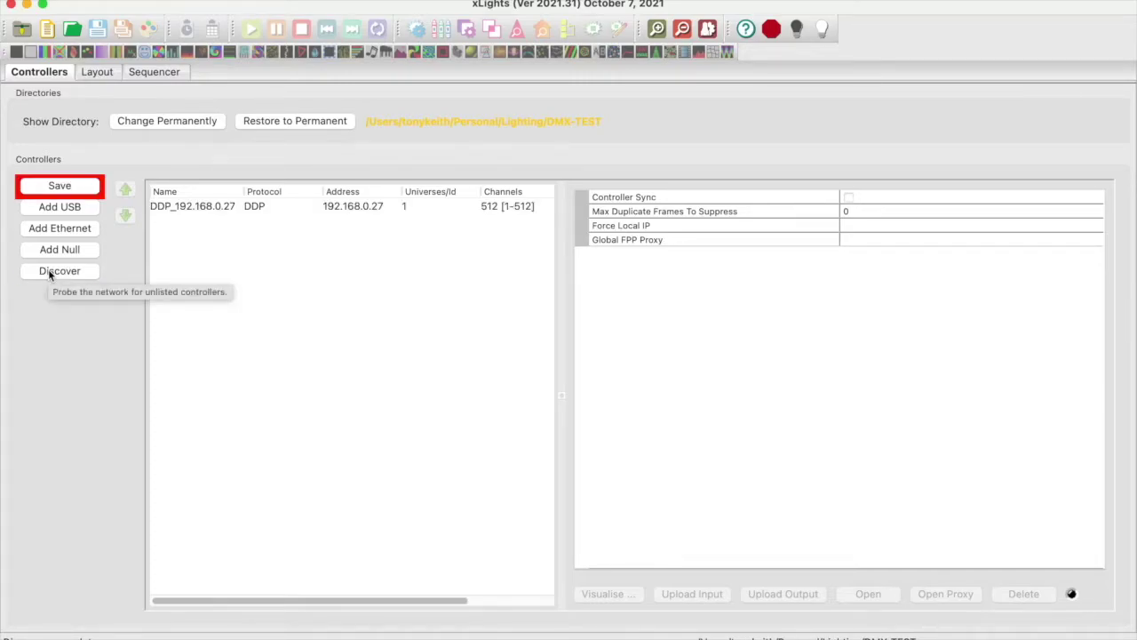
{"action": "left_click", "coordinate": [49, 274]}
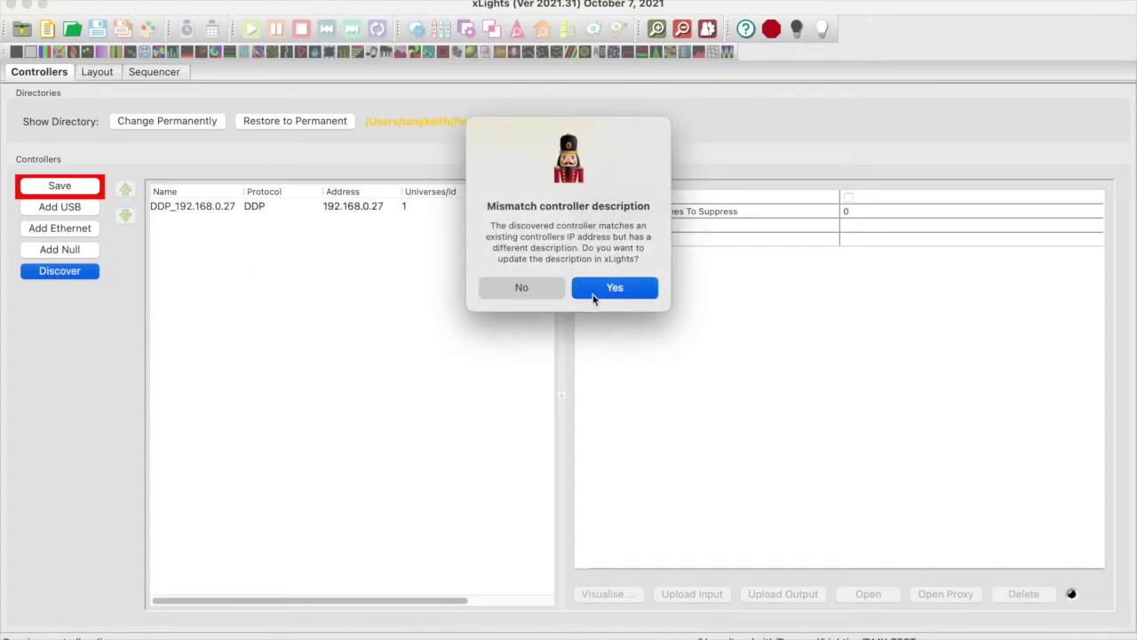
{"action": "left_click", "coordinate": [593, 293]}
- Turn off Auto Layout Models and Auto Upload Configuration for the controller, then save
{"action": "left_click", "coordinate": [299, 207]}
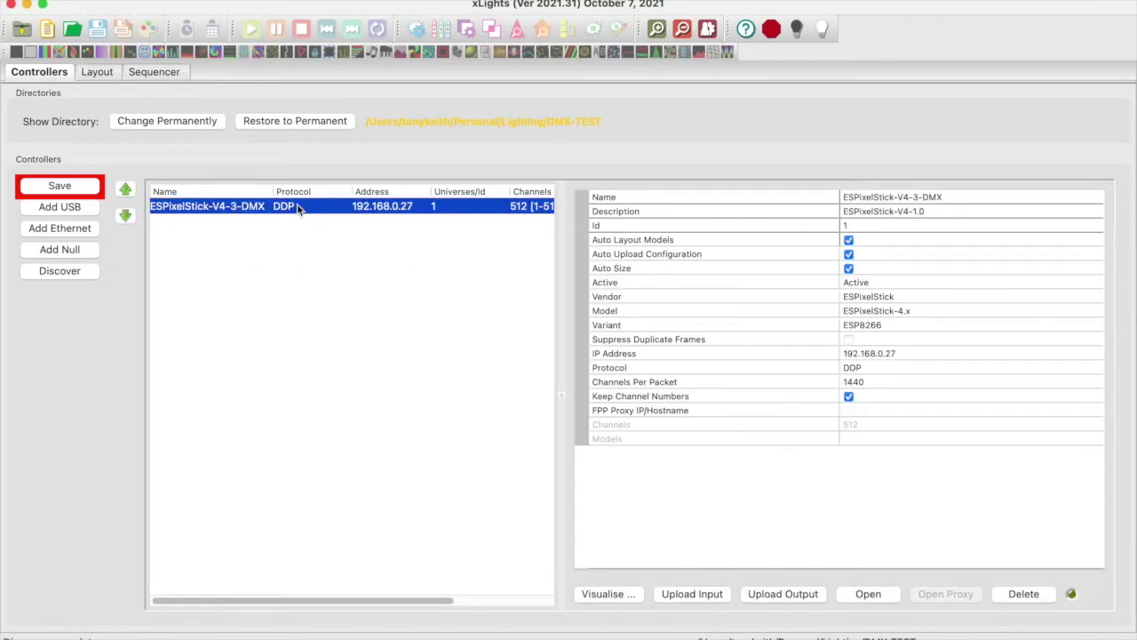
{"action": "left_click", "coordinate": [849, 241]}
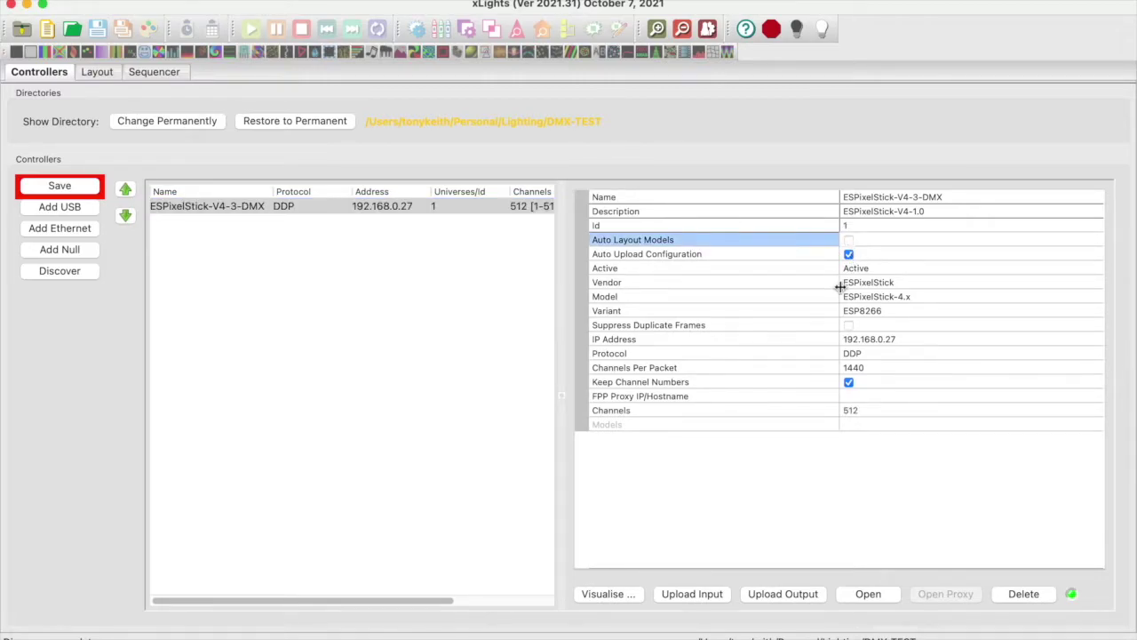
{"action": "left_click", "coordinate": [848, 255]}
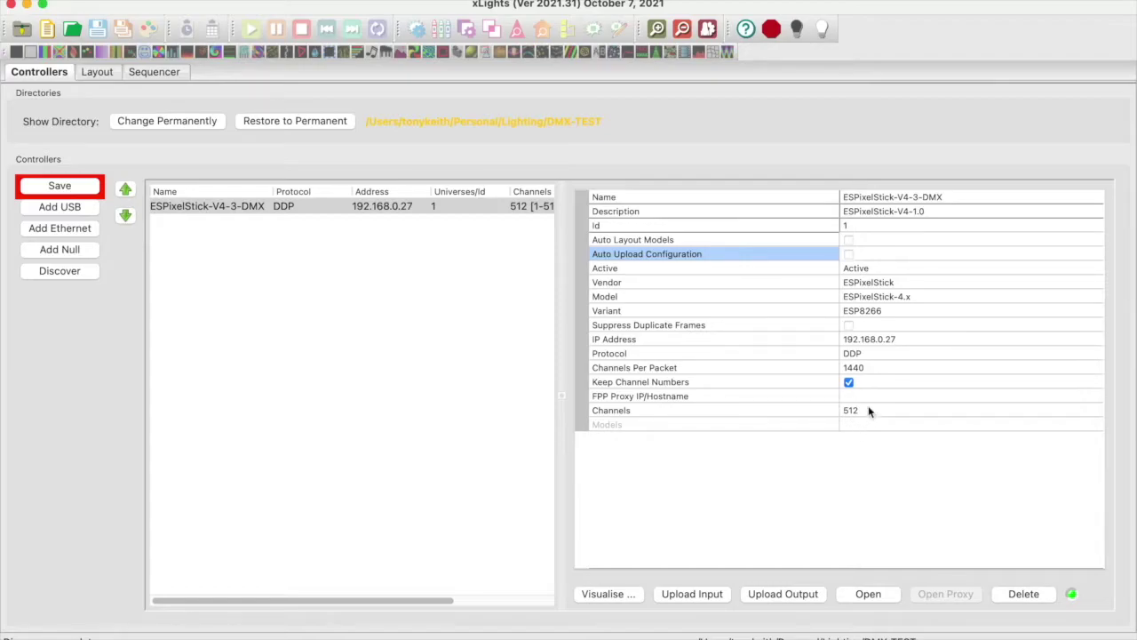
{"action": "left_click", "coordinate": [66, 186]}
- Add a DMX Floodlight model to the layout preview
{"action": "left_click", "coordinate": [103, 72]}
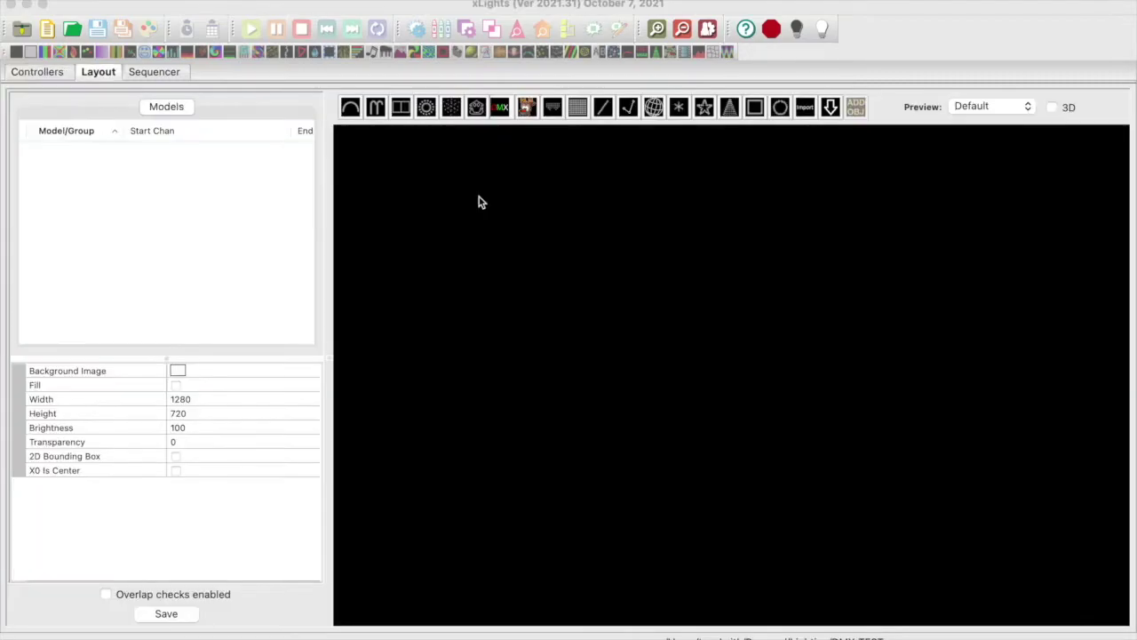
{"action": "left_click", "coordinate": [500, 107]}
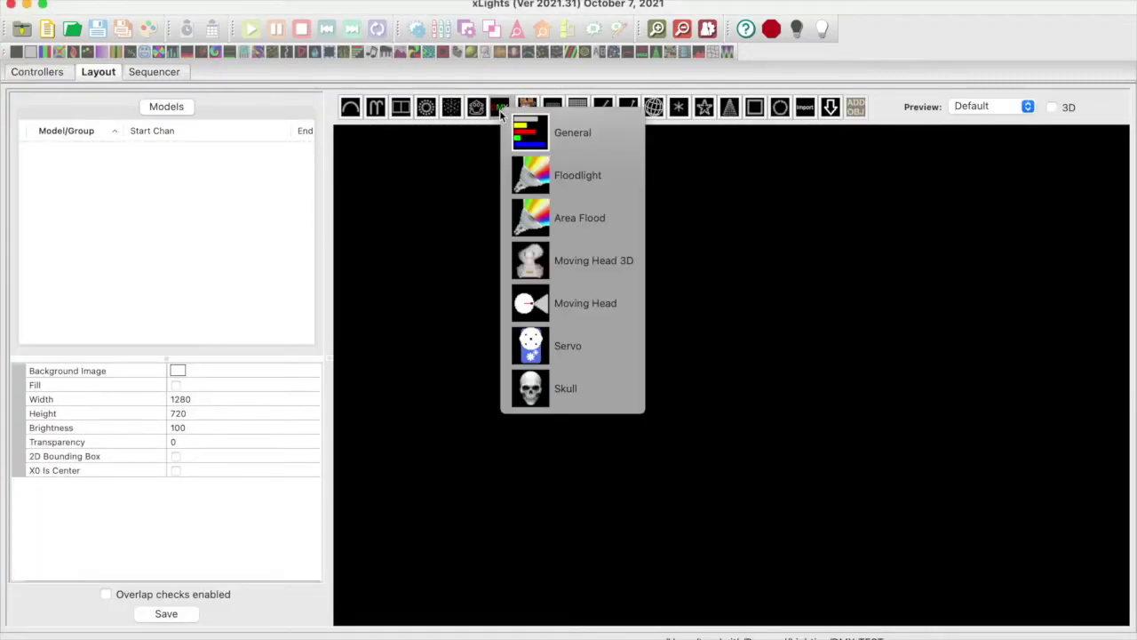
{"action": "left_click", "coordinate": [534, 174]}
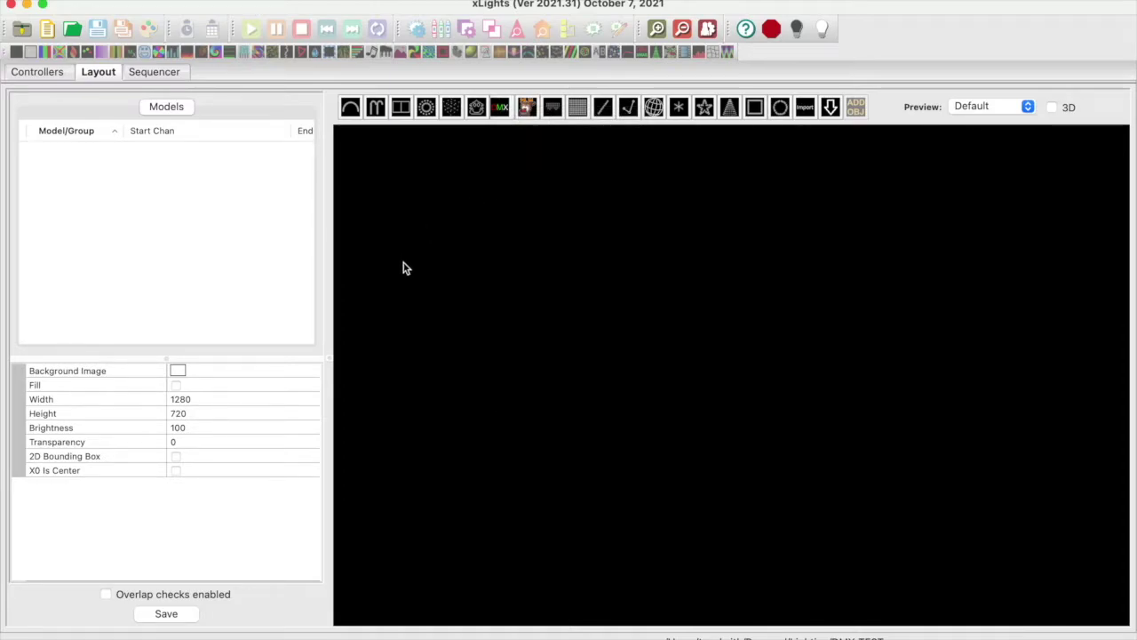
{"action": "left_click_drag", "start_coordinate": [404, 266], "coordinate": [566, 388]}
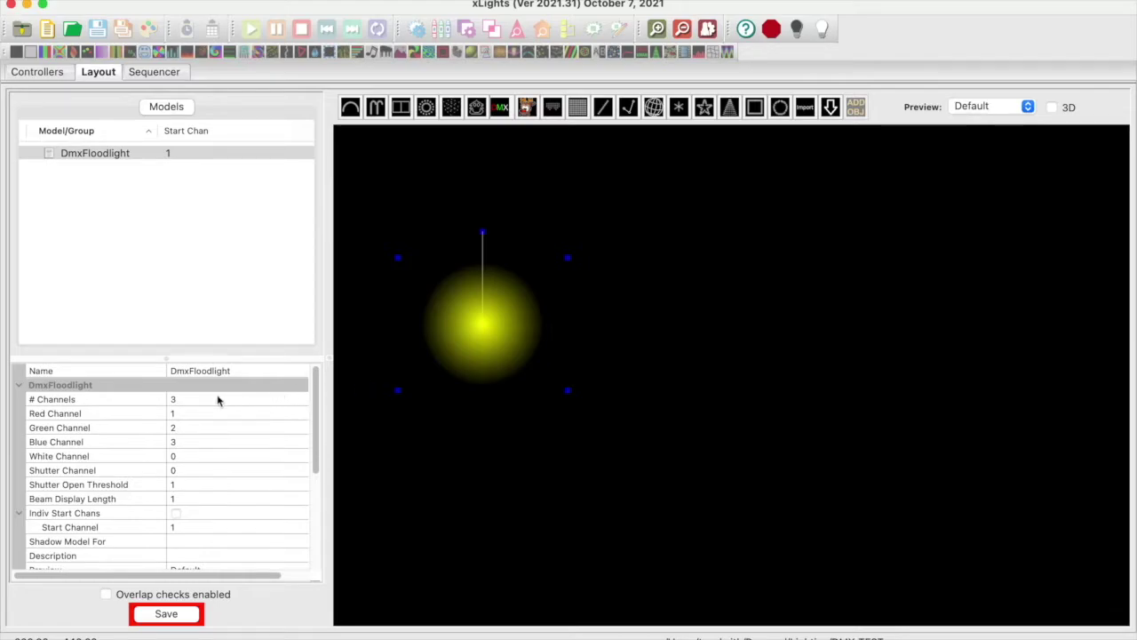
- Give the floodlight 8 channels and set its red channel to 2
{"action": "left_click", "coordinate": [181, 402]}
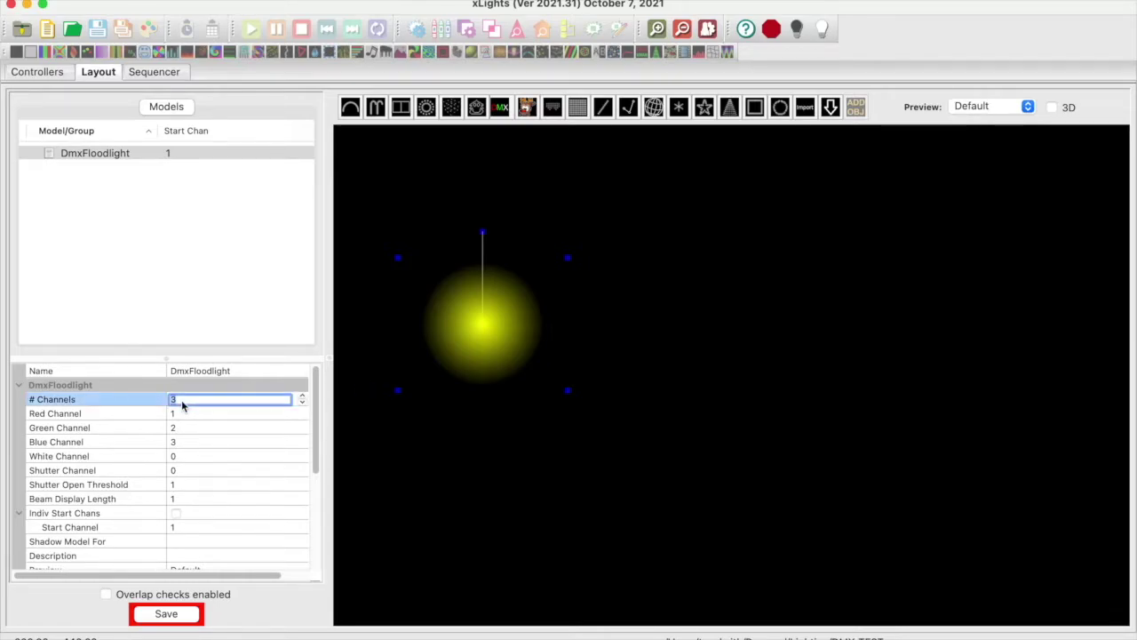
{"action": "type", "text": "8"}
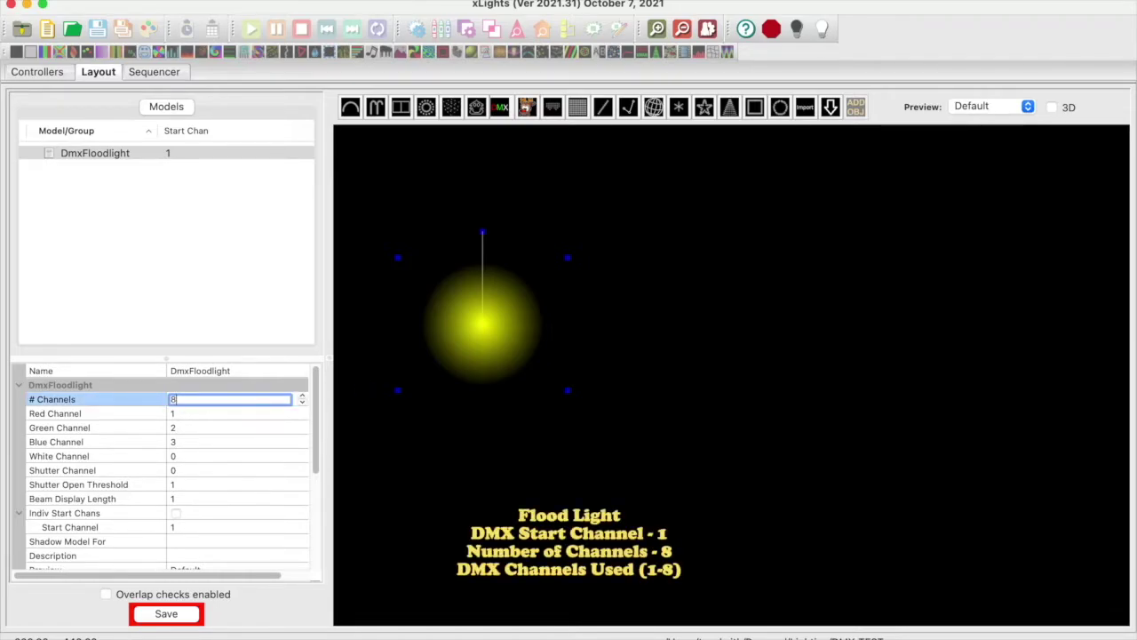
{"action": "key", "text": "Return"}
{"action": "left_click", "coordinate": [178, 414]}
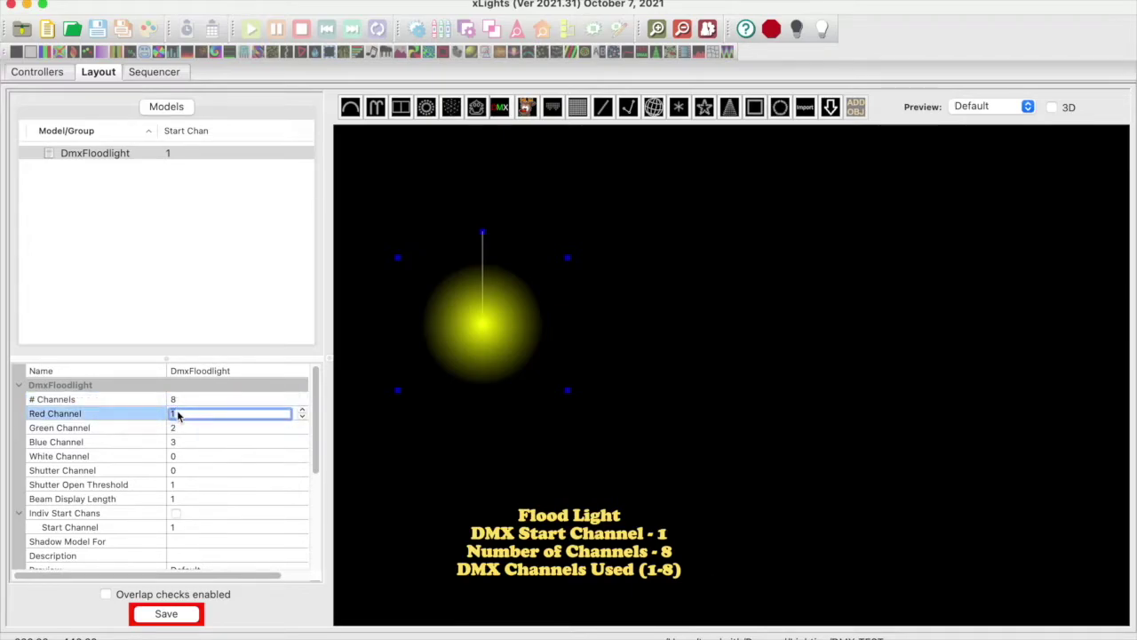
{"action": "key", "text": "BackSpace"}
- Map the floodlight's green to 3, blue to 4, white to 5 and shutter to 1
{"action": "left_click", "coordinate": [190, 431]}
{"action": "type", "text": "3"}
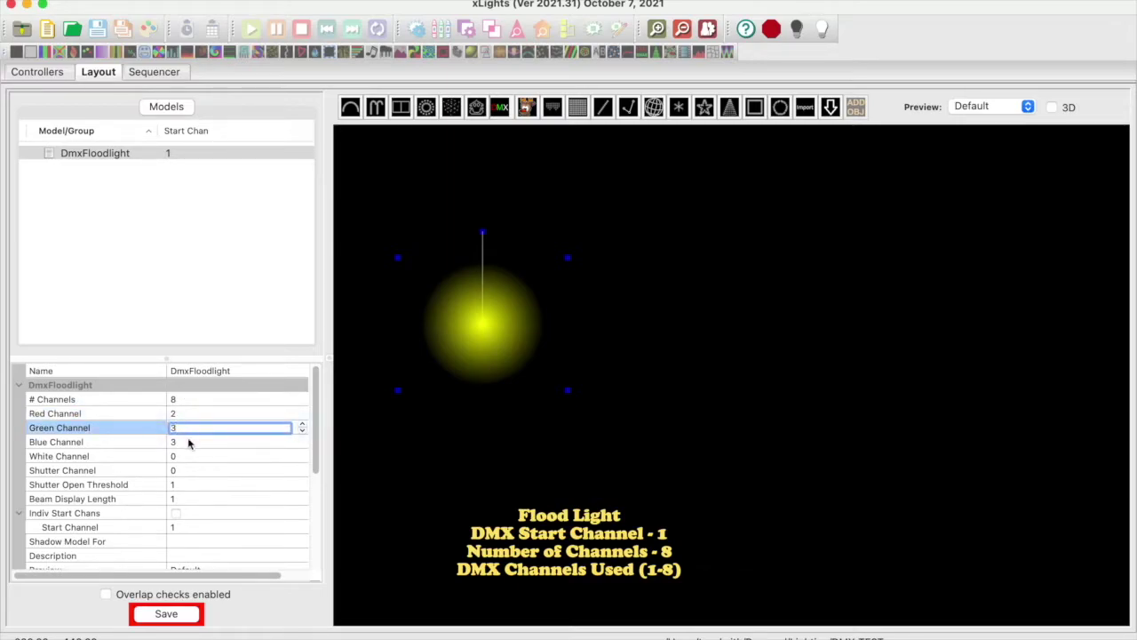
{"action": "left_click", "coordinate": [188, 442]}
{"action": "key", "text": "BackSpace"}
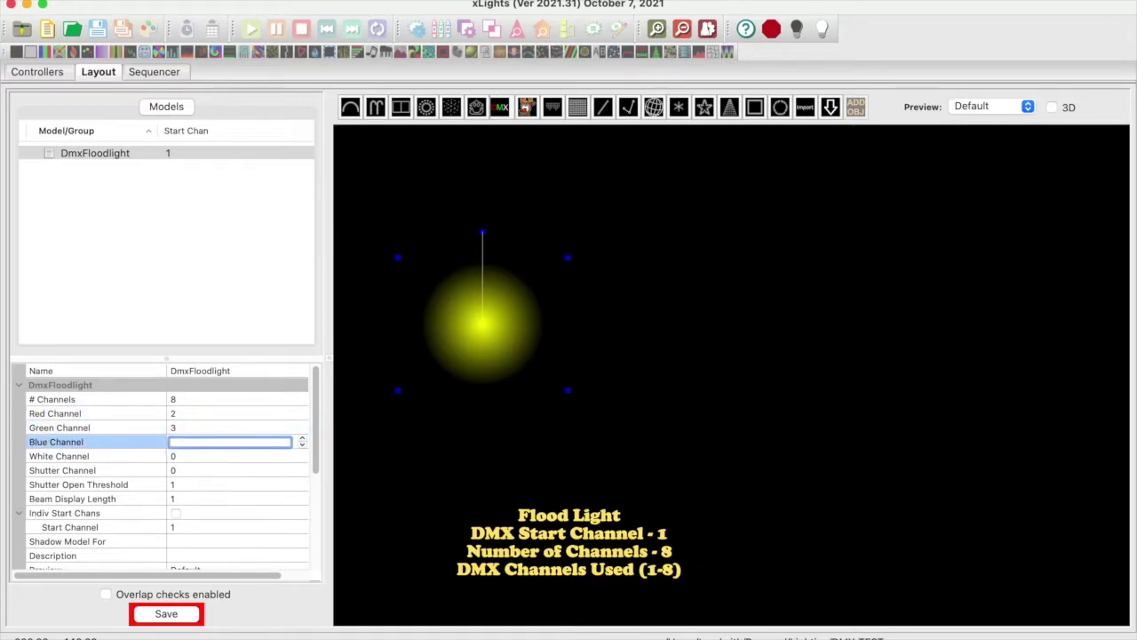
{"action": "left_click", "coordinate": [189, 456]}
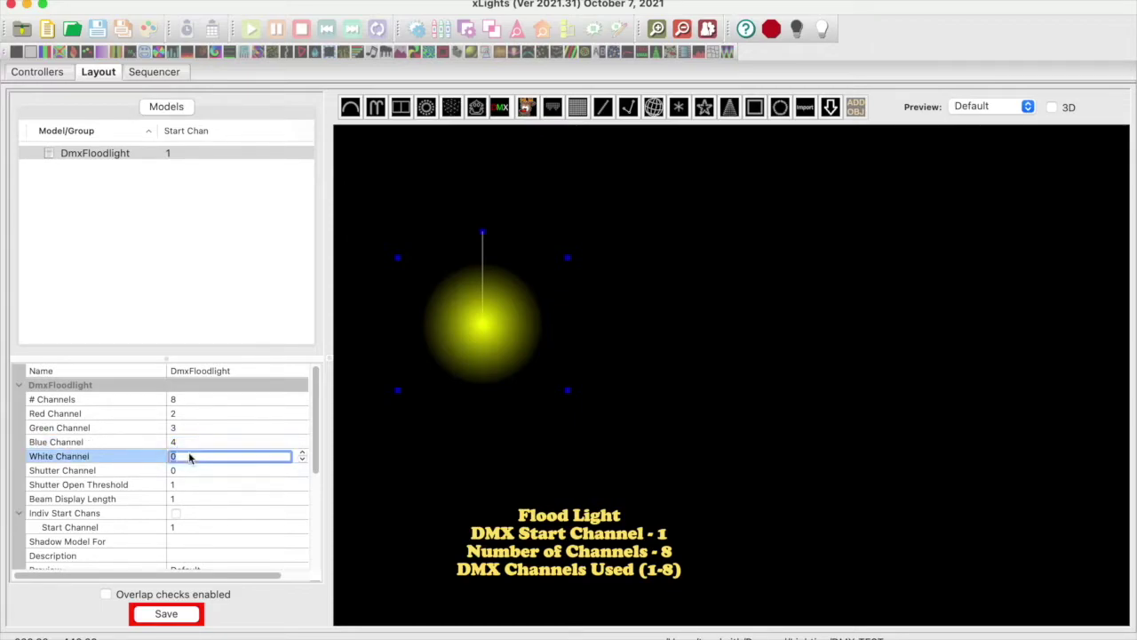
{"action": "type", "text": "5"}
{"action": "left_click", "coordinate": [188, 472]}
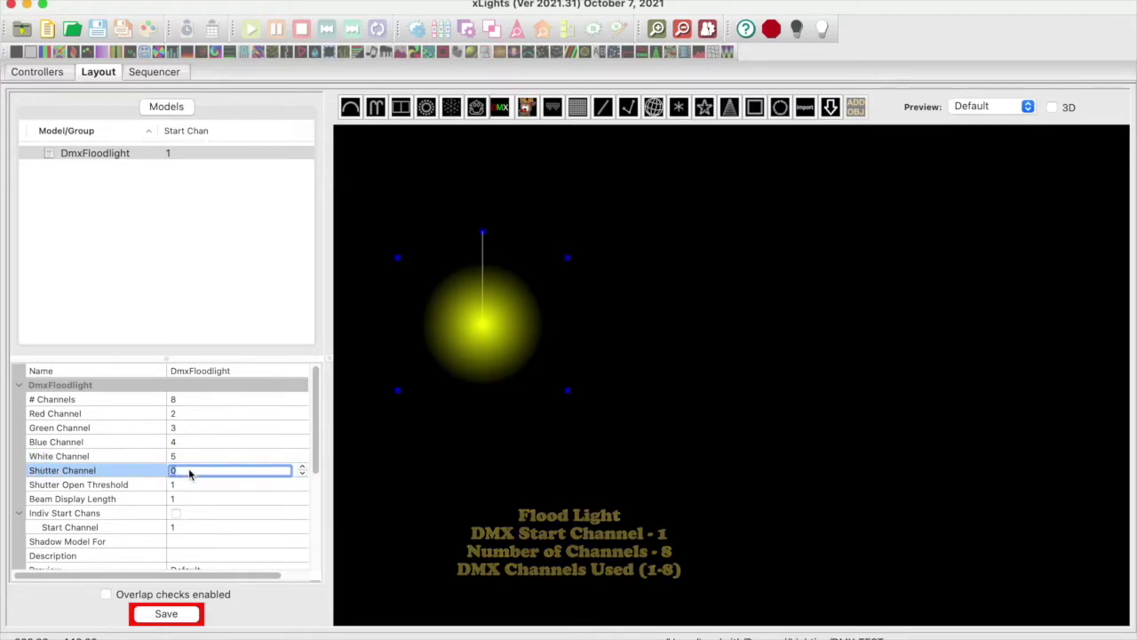
{"action": "type", "text": "1"}
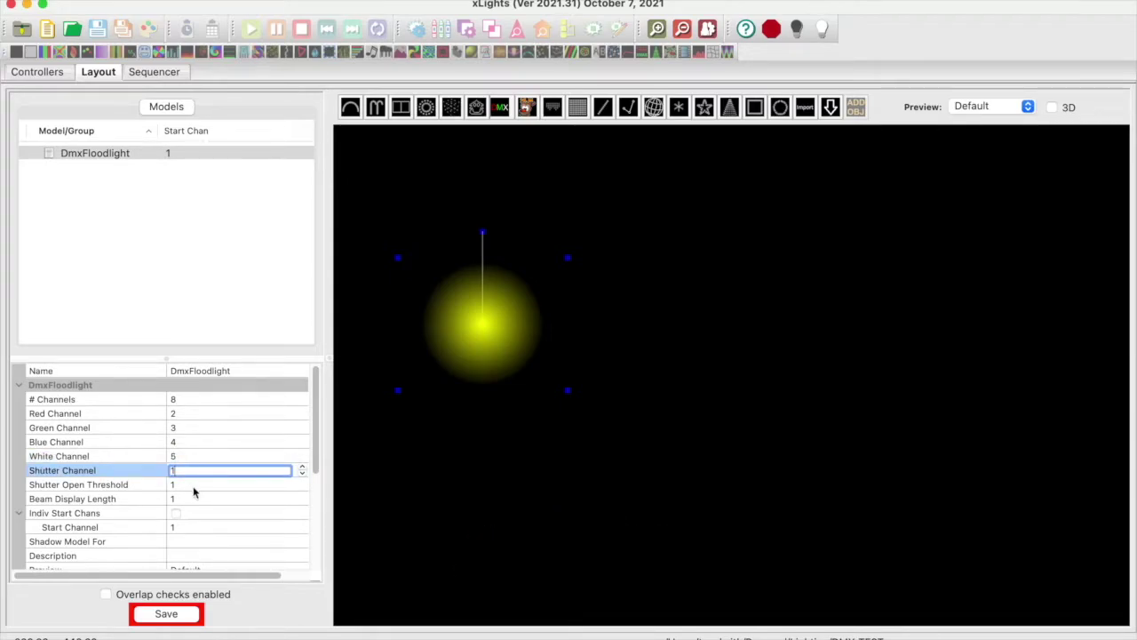
{"action": "scroll", "coordinate": [194, 504], "scroll_direction": "down", "scroll_amount": 4}
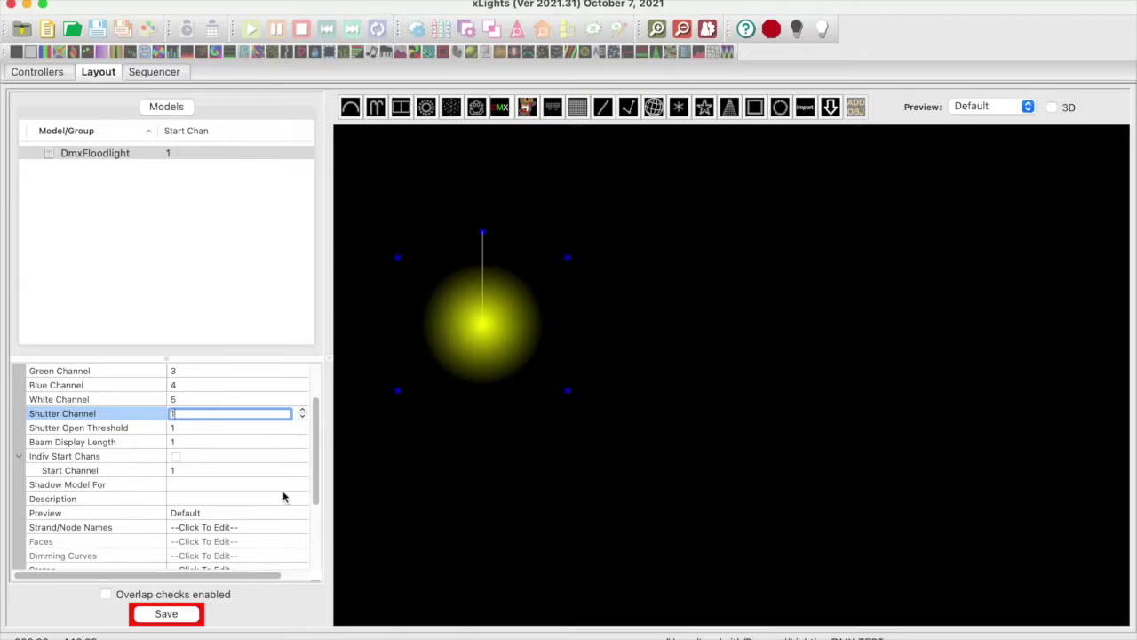
{"action": "left_click", "coordinate": [297, 527]}
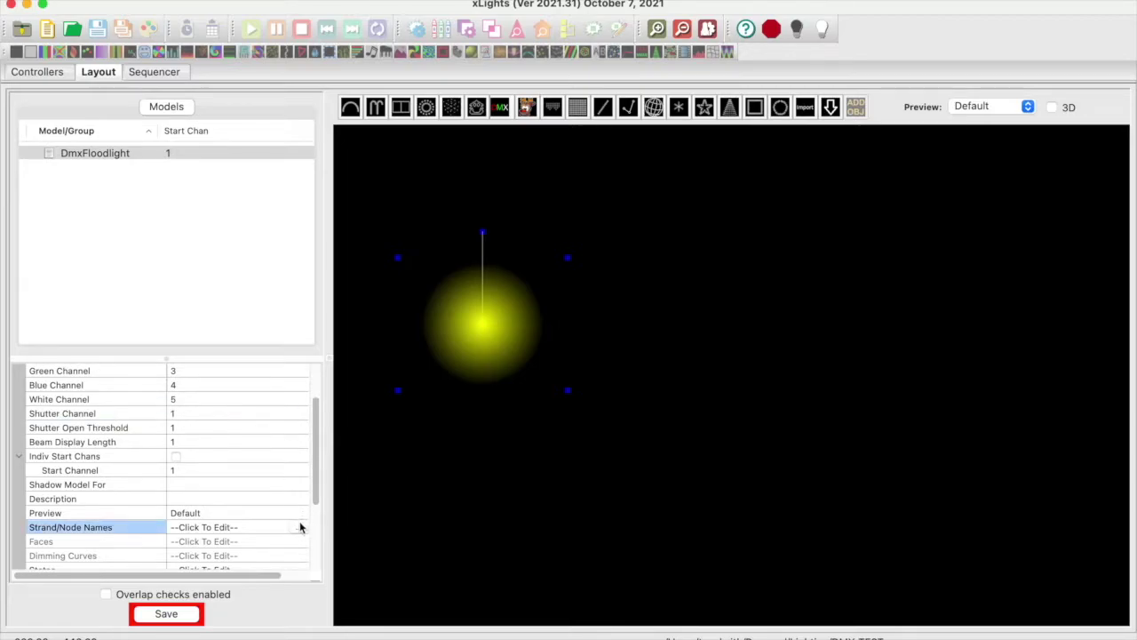
- Name the floodlight's strand 'Channels' in the Strand/Node Names editor
{"action": "left_click", "coordinate": [298, 527]}
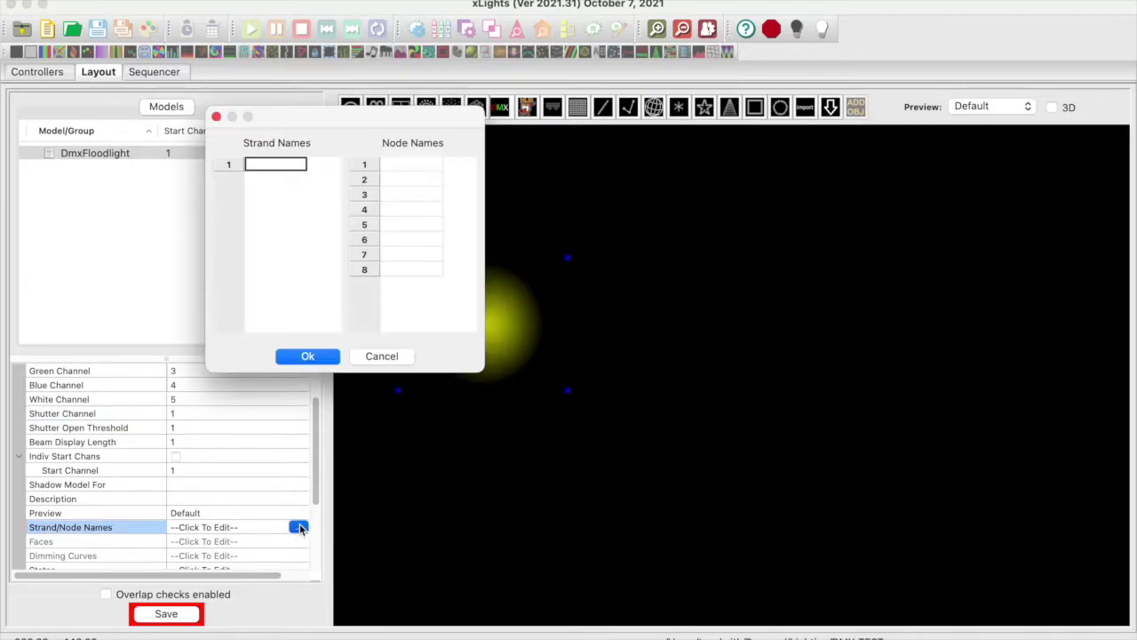
{"action": "left_click", "coordinate": [268, 169]}
{"action": "type", "text": "x"}
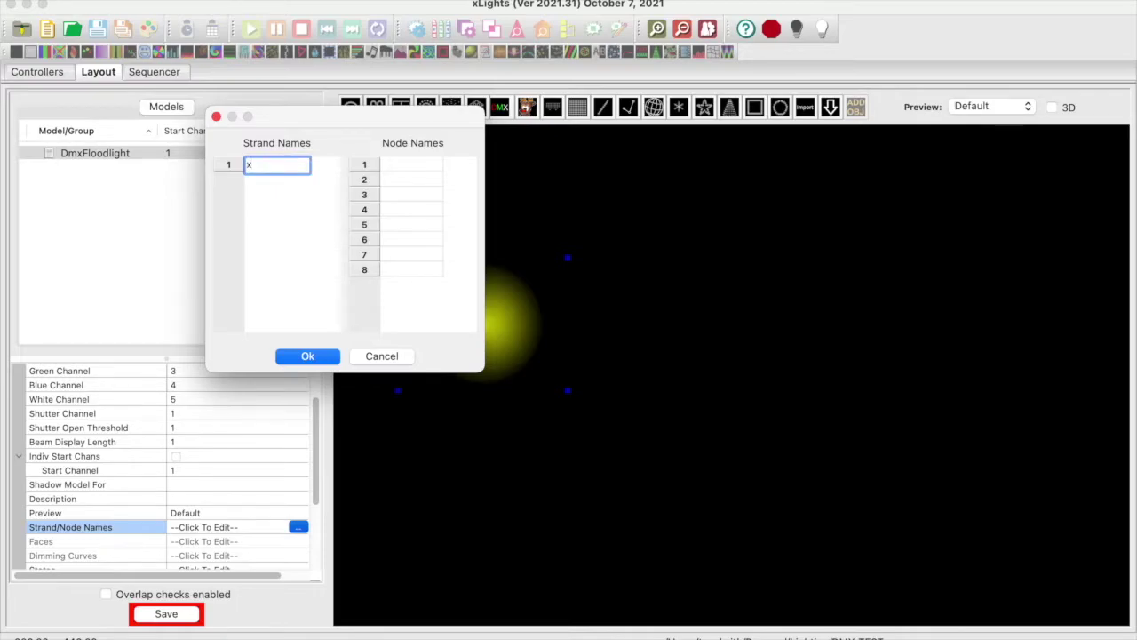
{"action": "type", "text": "ch"}
{"action": "key", "text": "BackSpace"}
{"action": "type", "text": "Channels"}
- Enter node names Dimmer, Red, Green, Blue, White, Amber, UV and N/A
{"action": "left_click", "coordinate": [404, 162]}
{"action": "type", "text": "Dinn"}
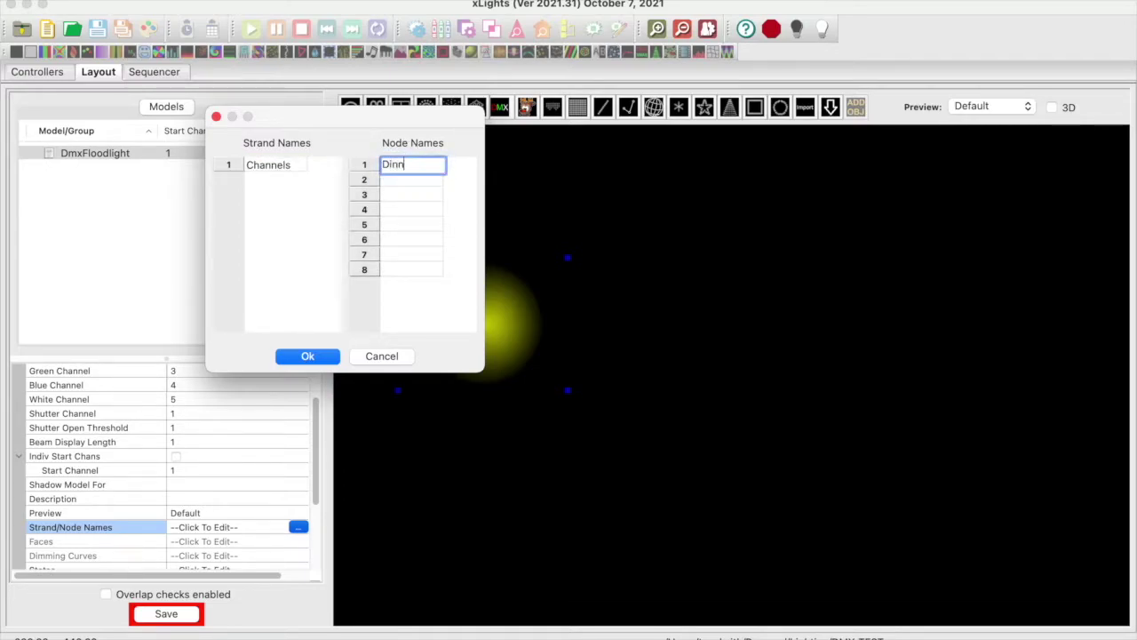
{"action": "type", "text": "mer"}
{"action": "key", "text": "Return"}
{"action": "type", "text": "REd"}
{"action": "key", "text": "Return"}
{"action": "type", "text": "Green"}
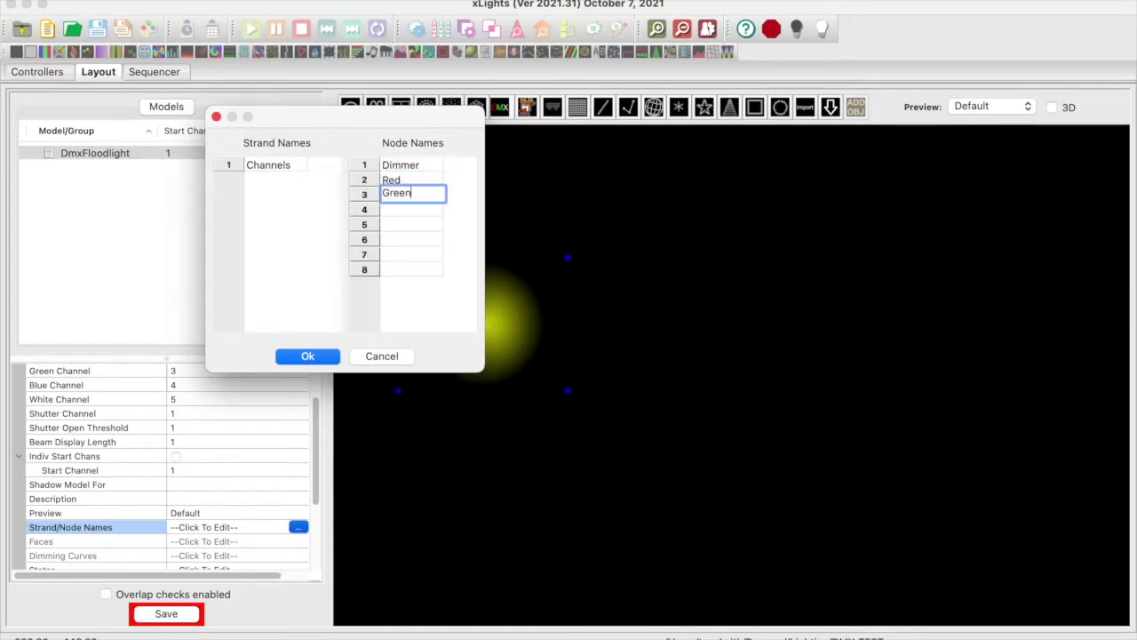
{"action": "key", "text": "Return"}
{"action": "type", "text": "Blue"}
{"action": "key", "text": "Return"}
{"action": "type", "text": "White"}
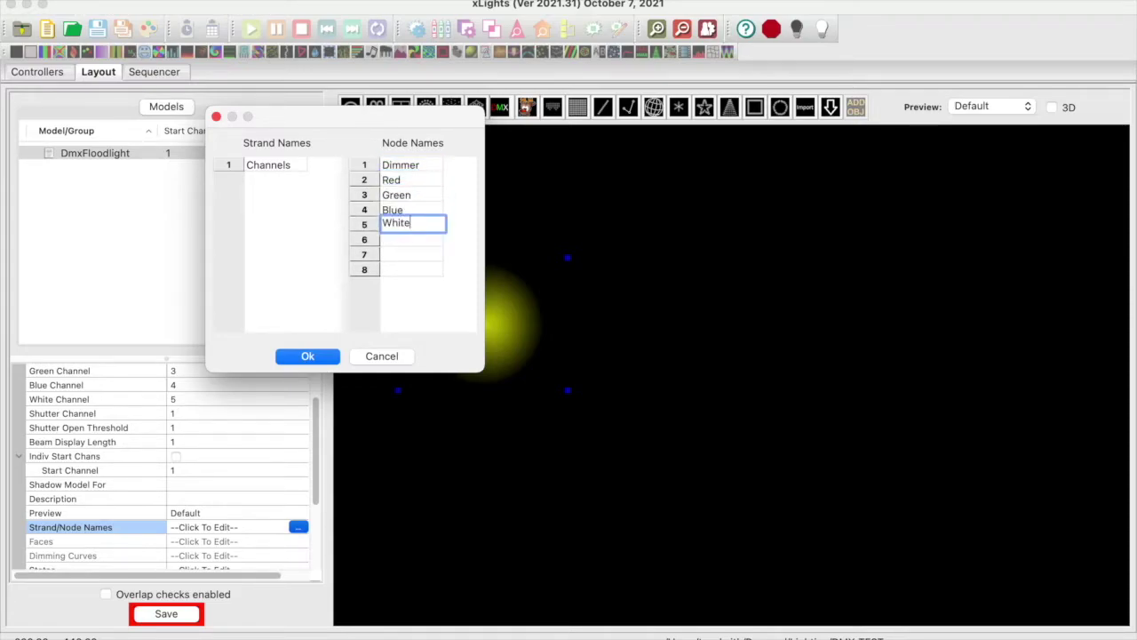
{"action": "key", "text": "Return"}
{"action": "type", "text": "Amber"}
{"action": "key", "text": "Return"}
{"action": "type", "text": "UV"}
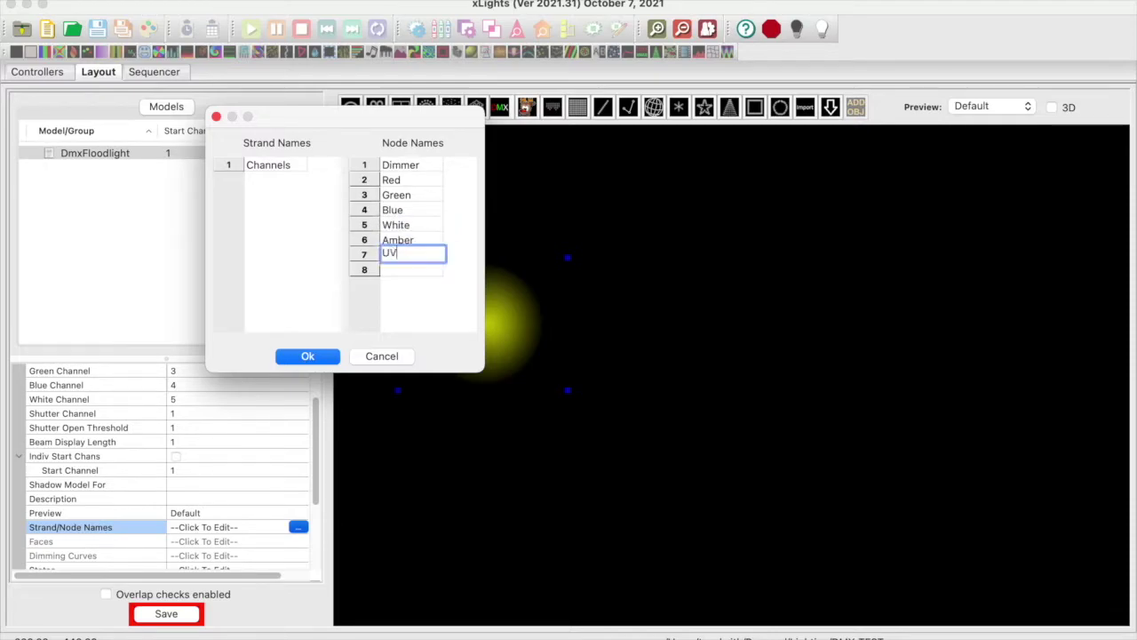
{"action": "key", "text": "Return"}
{"action": "type", "text": "N/A"}
- Apply the strand and node names and save the layout
{"action": "left_click", "coordinate": [307, 356]}
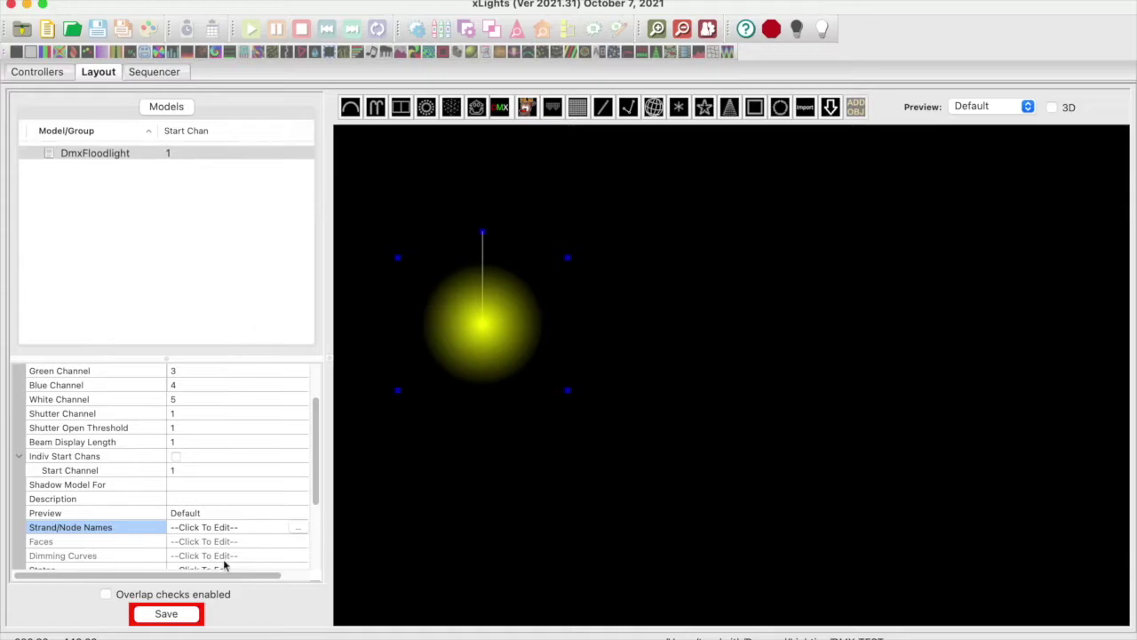
{"action": "left_click", "coordinate": [185, 613]}
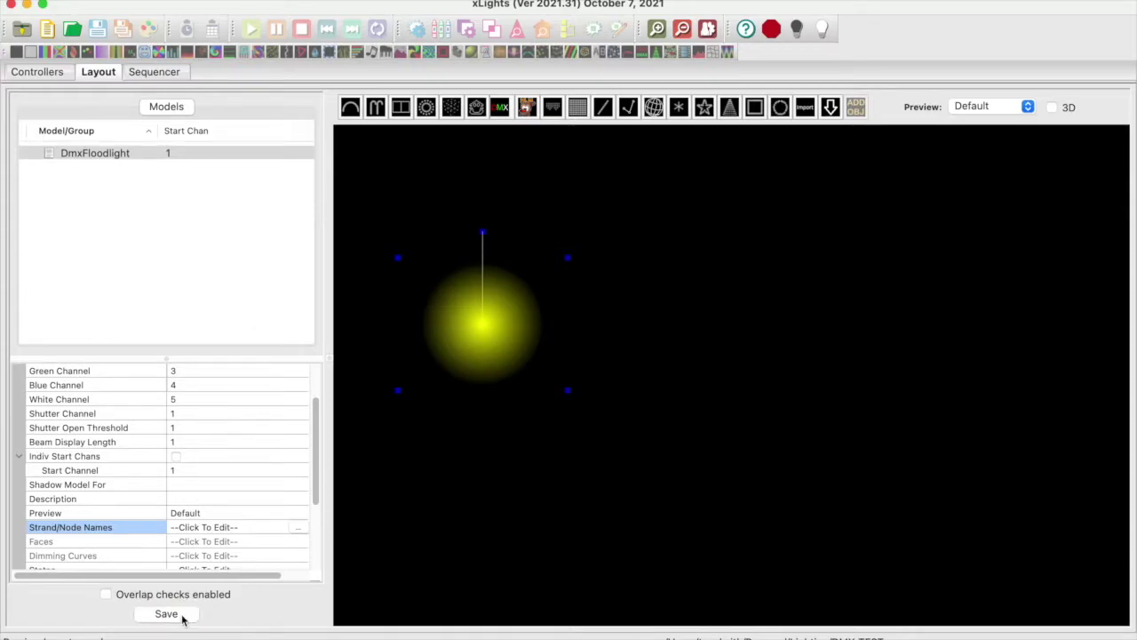
{"action": "left_click", "coordinate": [500, 107]}
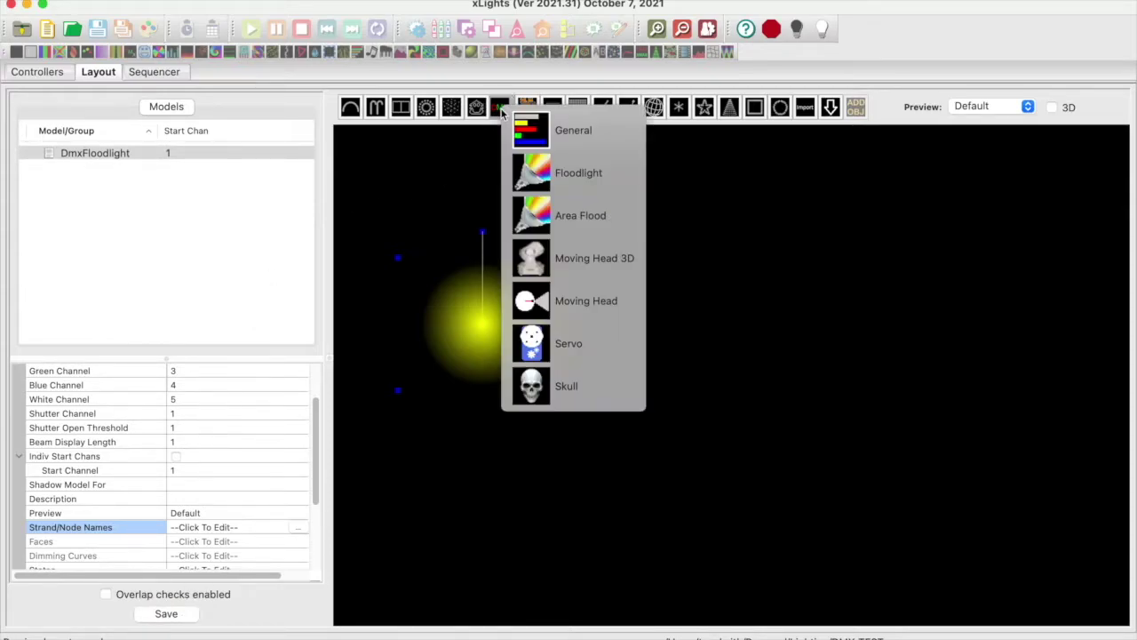
- Place a DMX Moving Head right of the floodlight and clear its channel count
{"action": "left_click", "coordinate": [571, 300]}
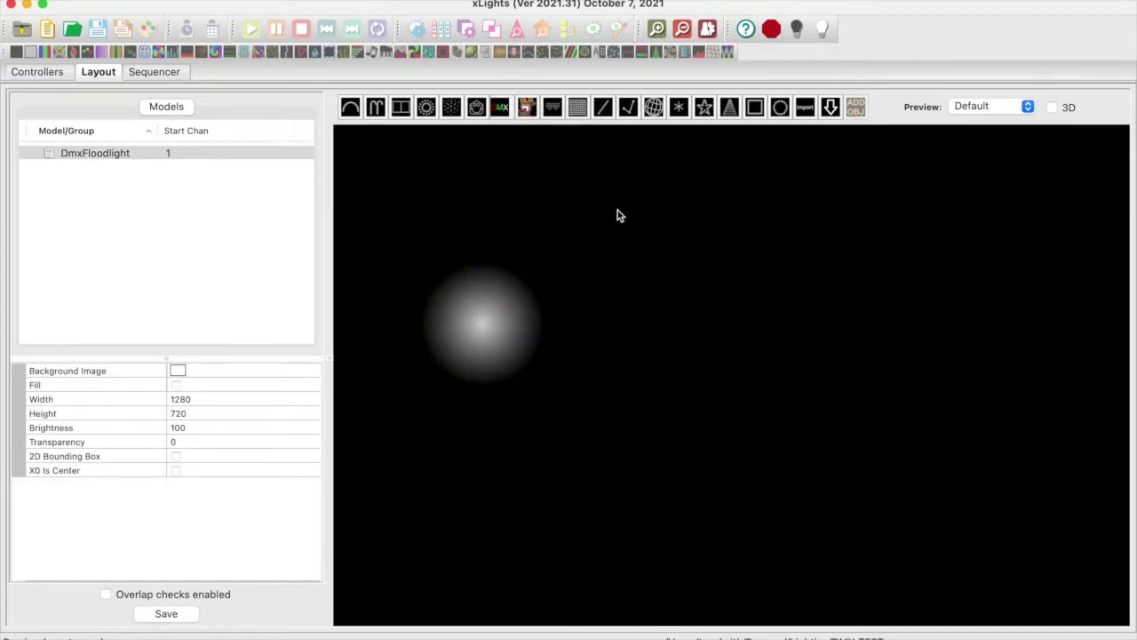
{"action": "left_click_drag", "start_coordinate": [616, 230], "coordinate": [757, 375]}
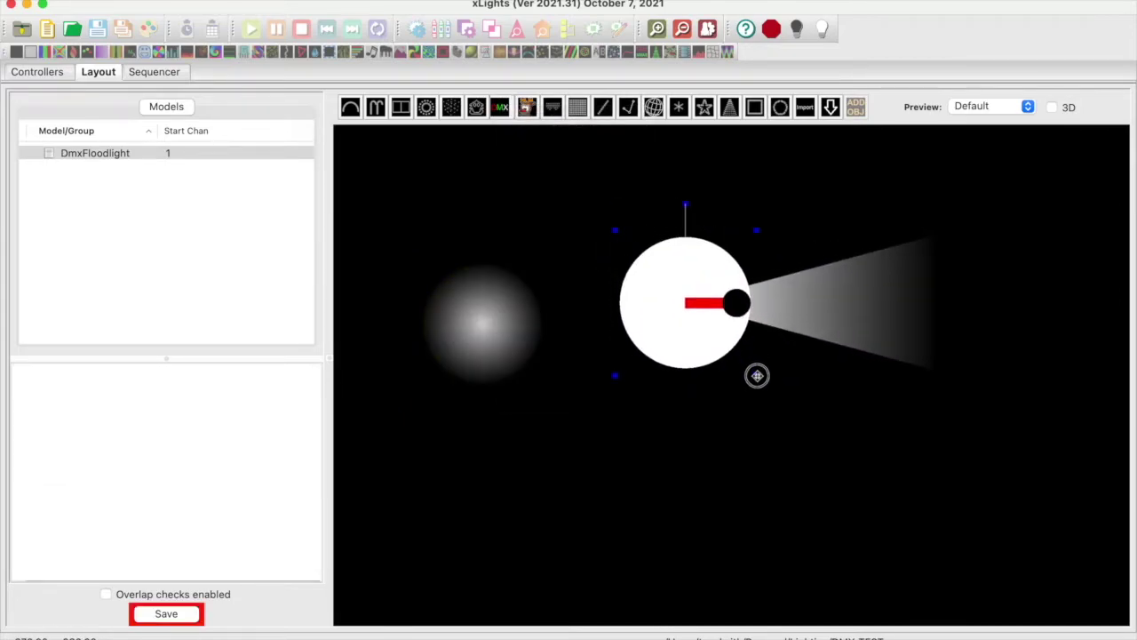
{"action": "left_click_drag", "start_coordinate": [690, 310], "coordinate": [756, 320]}
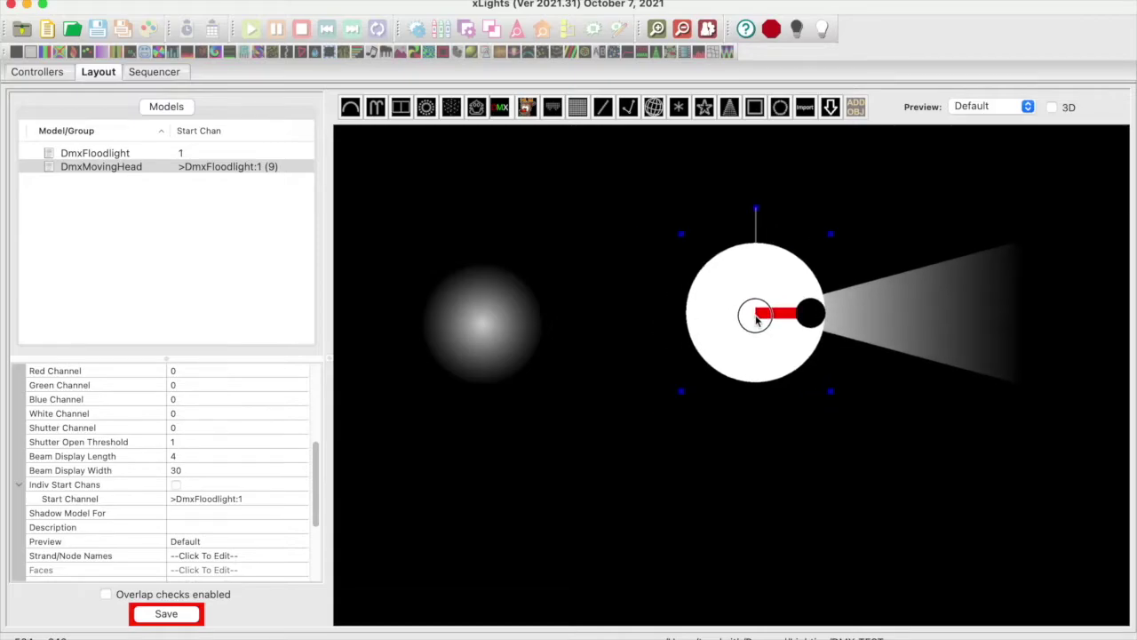
{"action": "scroll", "coordinate": [193, 414], "scroll_direction": "up", "scroll_amount": 5}
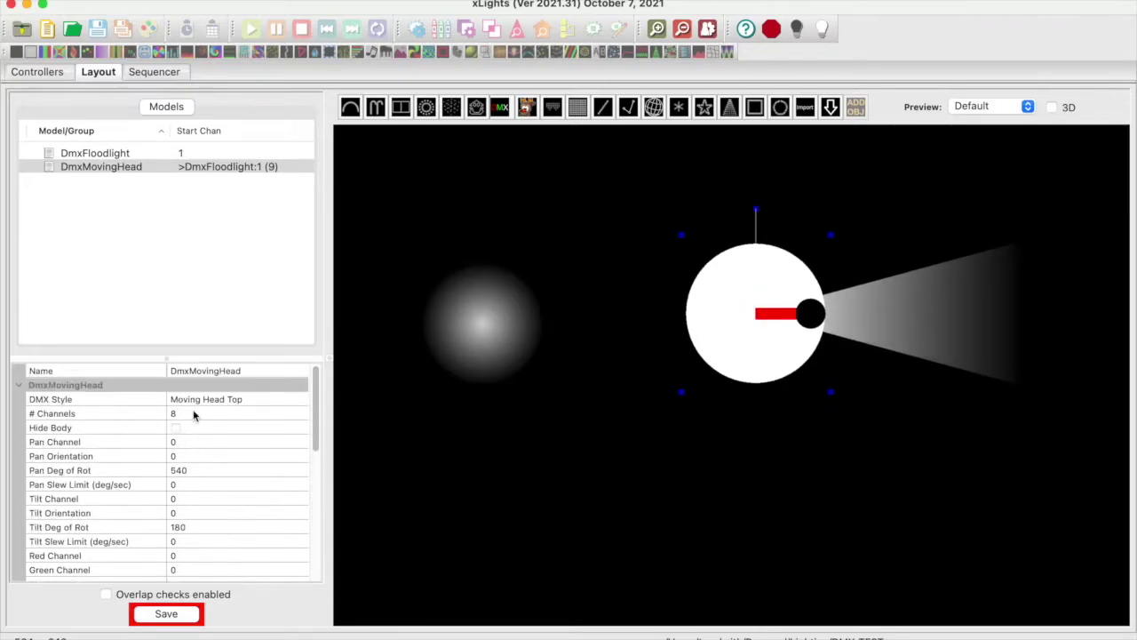
{"action": "left_click", "coordinate": [193, 414]}
{"action": "key", "text": "BackSpace"}
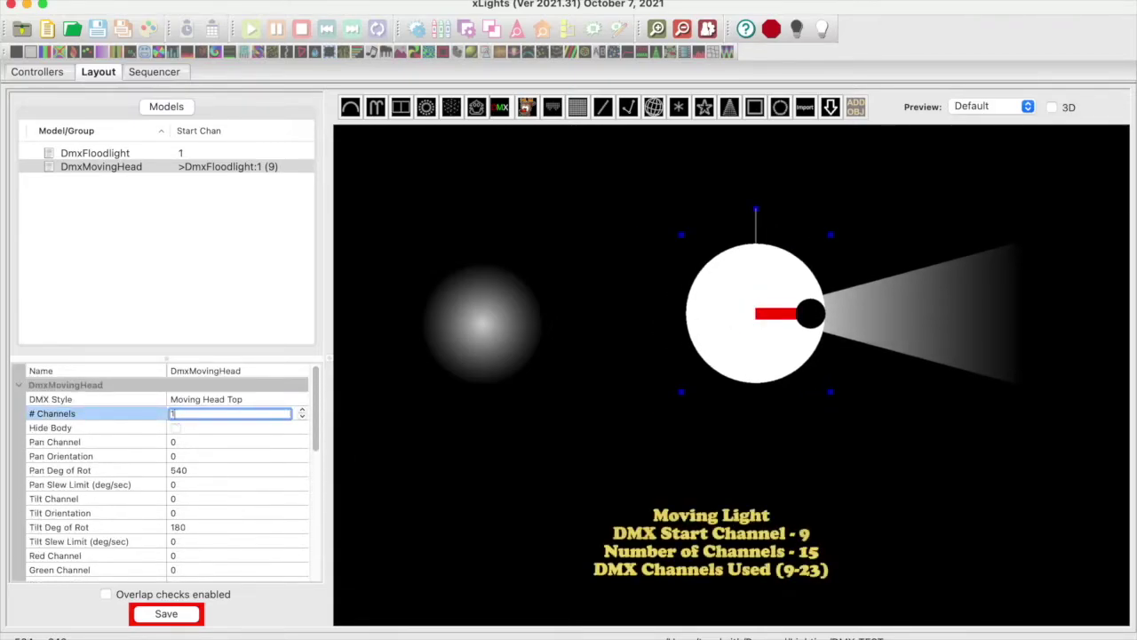
- Give the moving head 15 channels and the Moving Head Side style
{"action": "type", "text": "15"}
{"action": "left_click", "coordinate": [224, 400]}
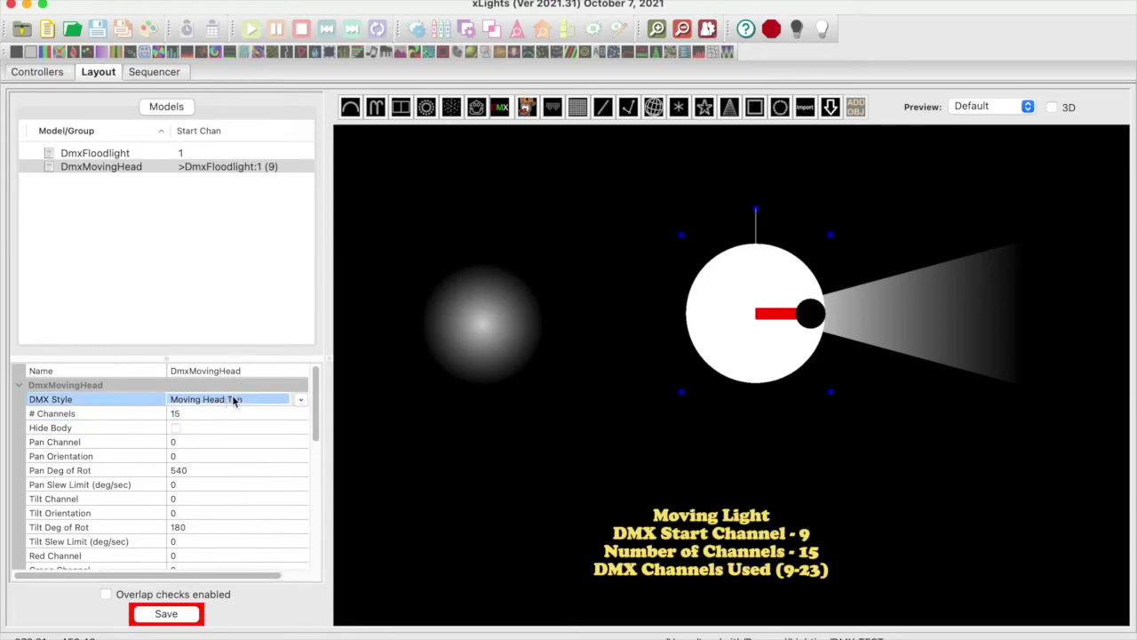
{"action": "left_click", "coordinate": [302, 401]}
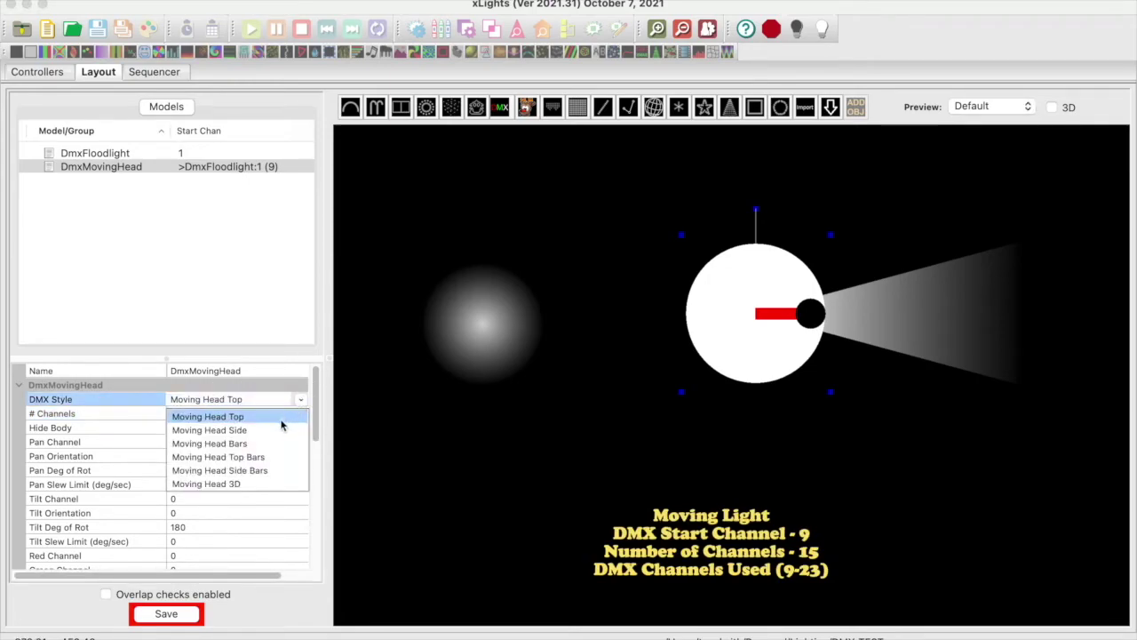
{"action": "left_click", "coordinate": [277, 430]}
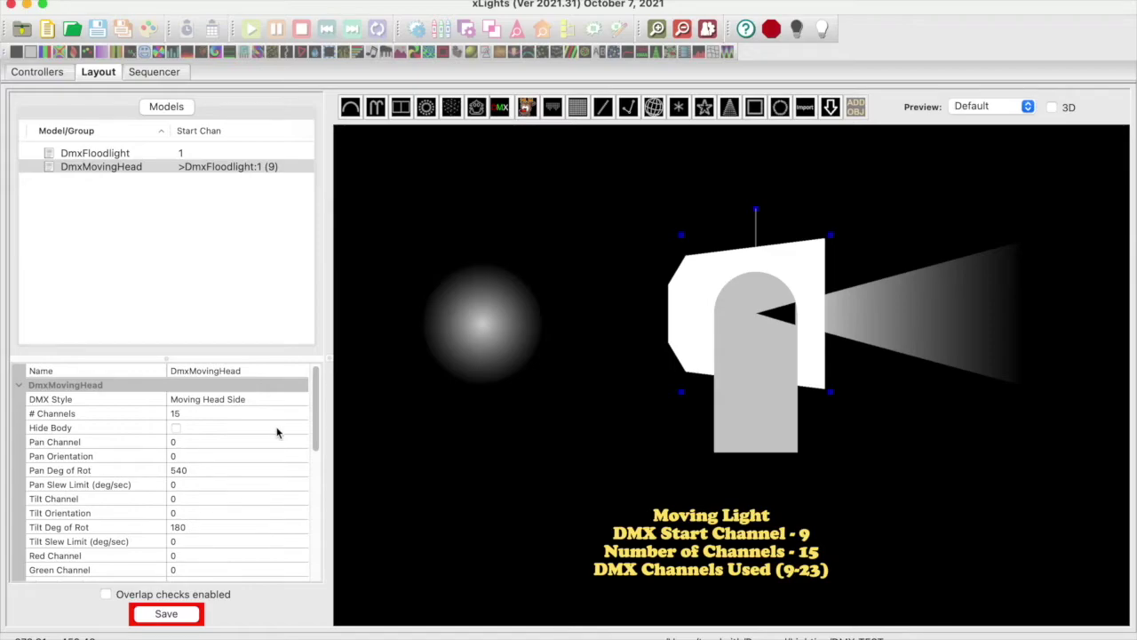
- Set pan channel 2, tilt channel 3 and a 250 degree tilt rotation
{"action": "left_click", "coordinate": [196, 442]}
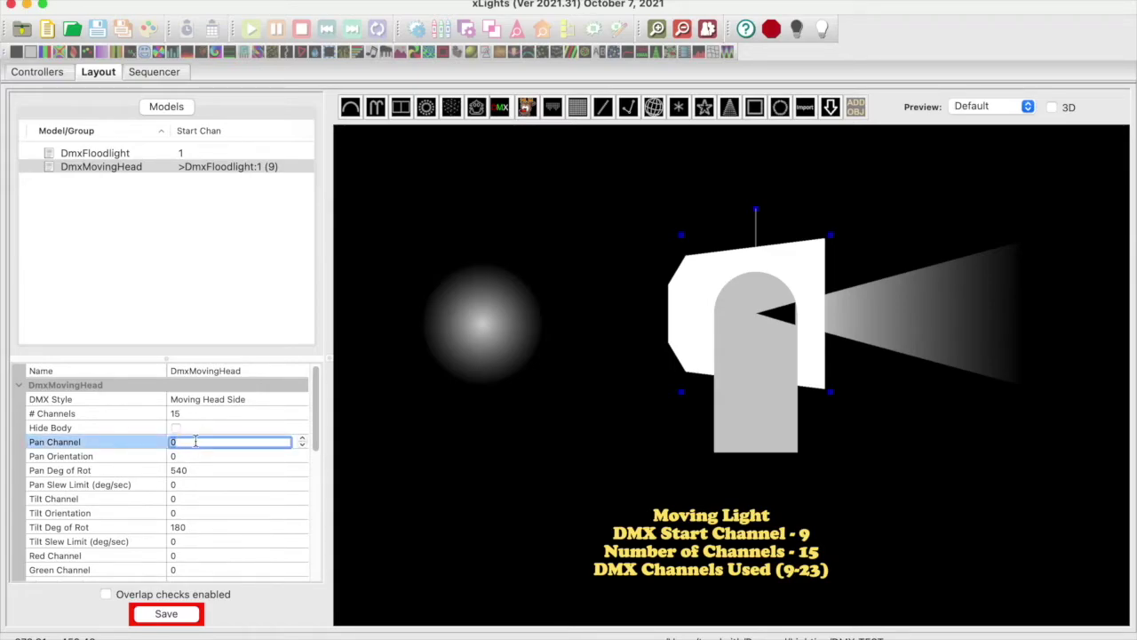
{"action": "key", "text": "BackSpace"}
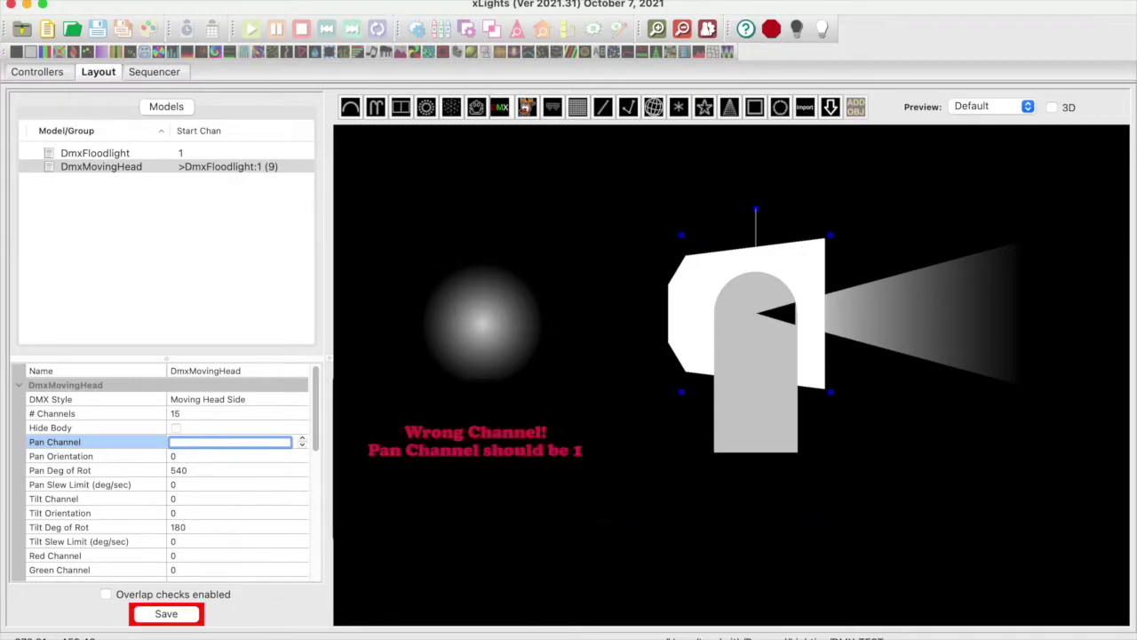
{"action": "left_click", "coordinate": [190, 500]}
{"action": "type", "text": "3"}
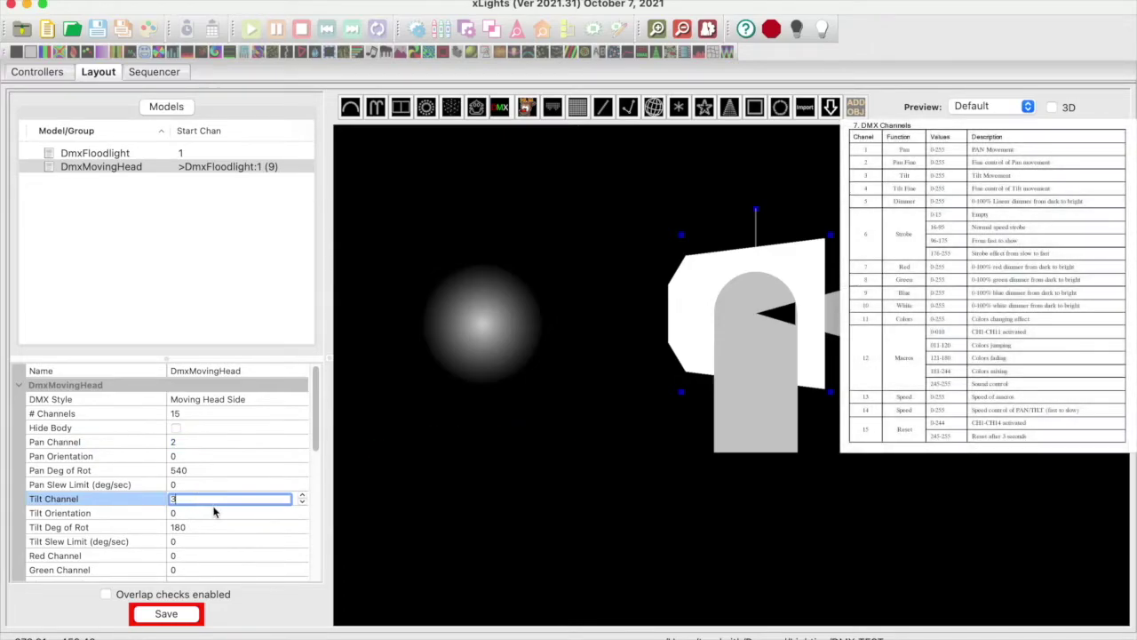
{"action": "left_click", "coordinate": [198, 525]}
{"action": "key", "text": "BackSpace"}
{"action": "type", "text": "2"}
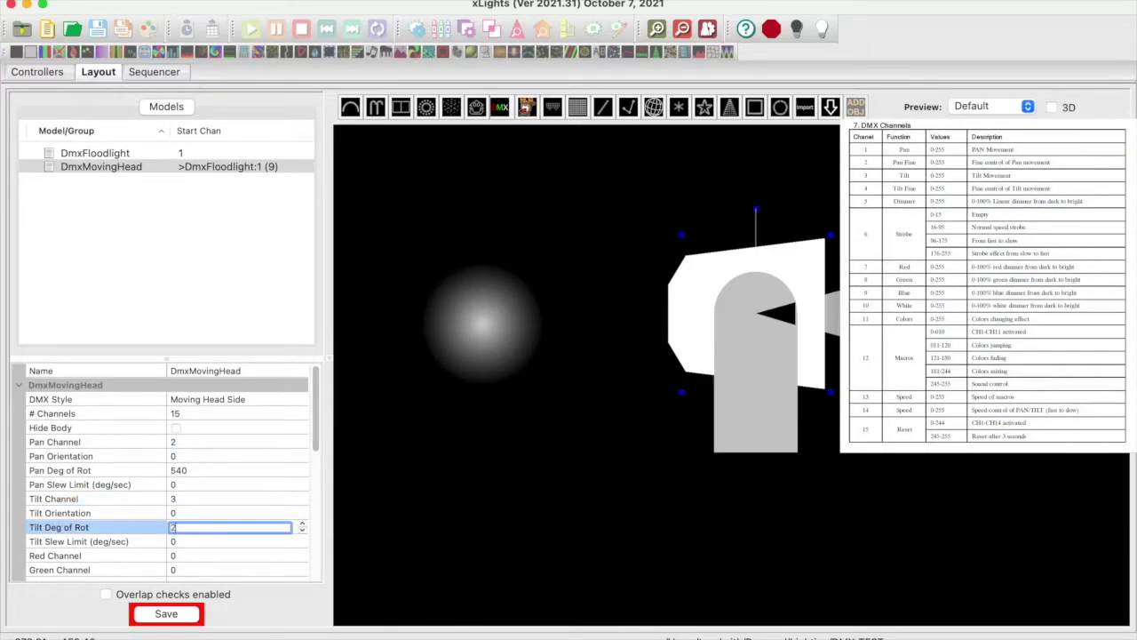
{"action": "type", "text": "50"}
{"action": "left_click", "coordinate": [223, 484]}
{"action": "scroll", "coordinate": [195, 466], "scroll_direction": "down", "scroll_amount": 5}
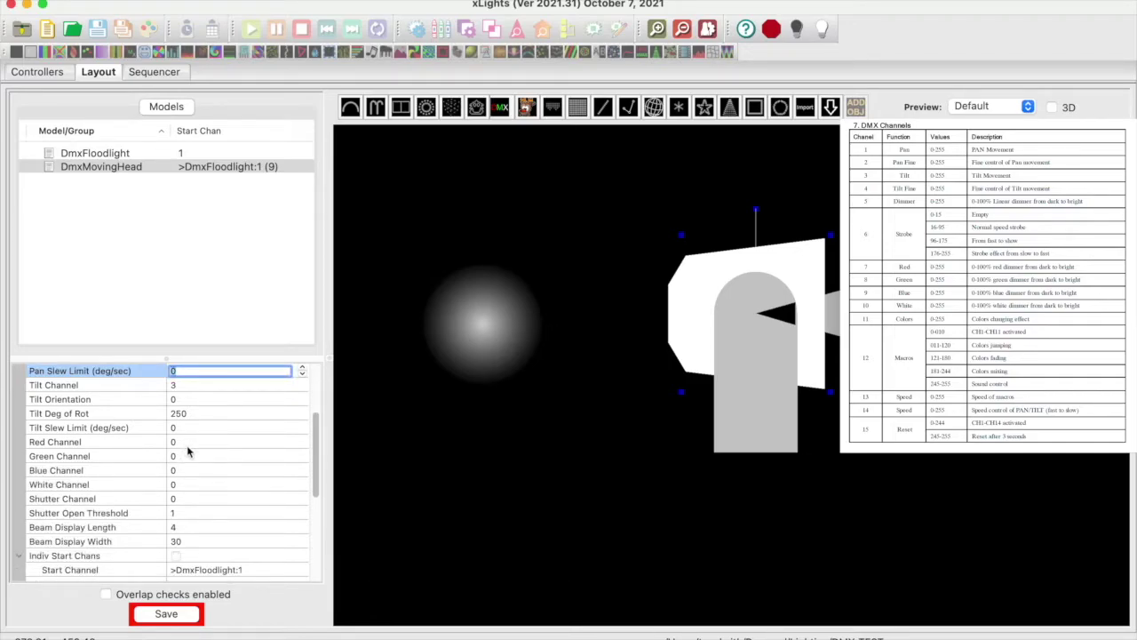
- Map red 7, green 8, blue 9, white 10 and shutter 5
{"action": "left_click", "coordinate": [184, 442]}
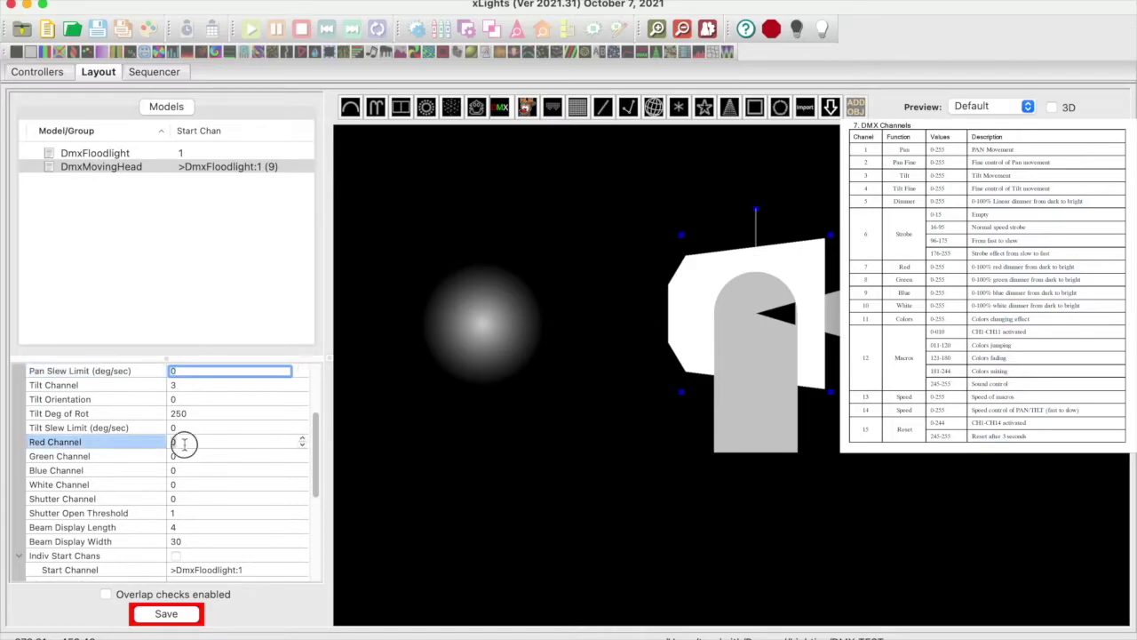
{"action": "key", "text": "BackSpace"}
{"action": "left_click", "coordinate": [186, 456]}
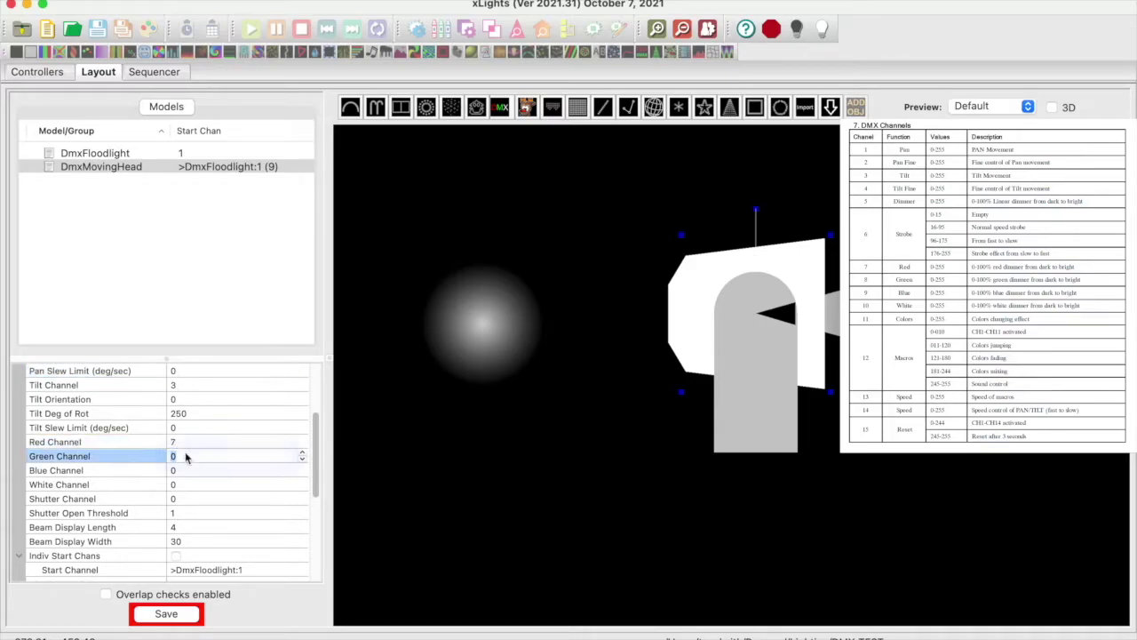
{"action": "key", "text": "BackSpace"}
{"action": "type", "text": "8"}
{"action": "left_click", "coordinate": [188, 470]}
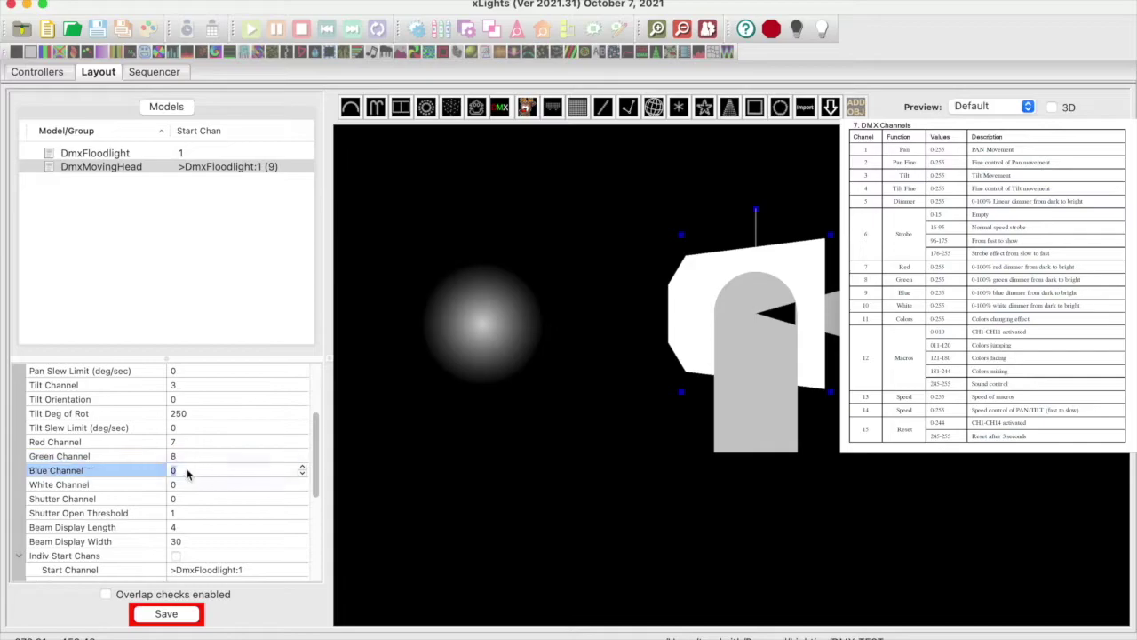
{"action": "key", "text": "BackSpace"}
{"action": "type", "text": "9"}
{"action": "left_click", "coordinate": [188, 485]}
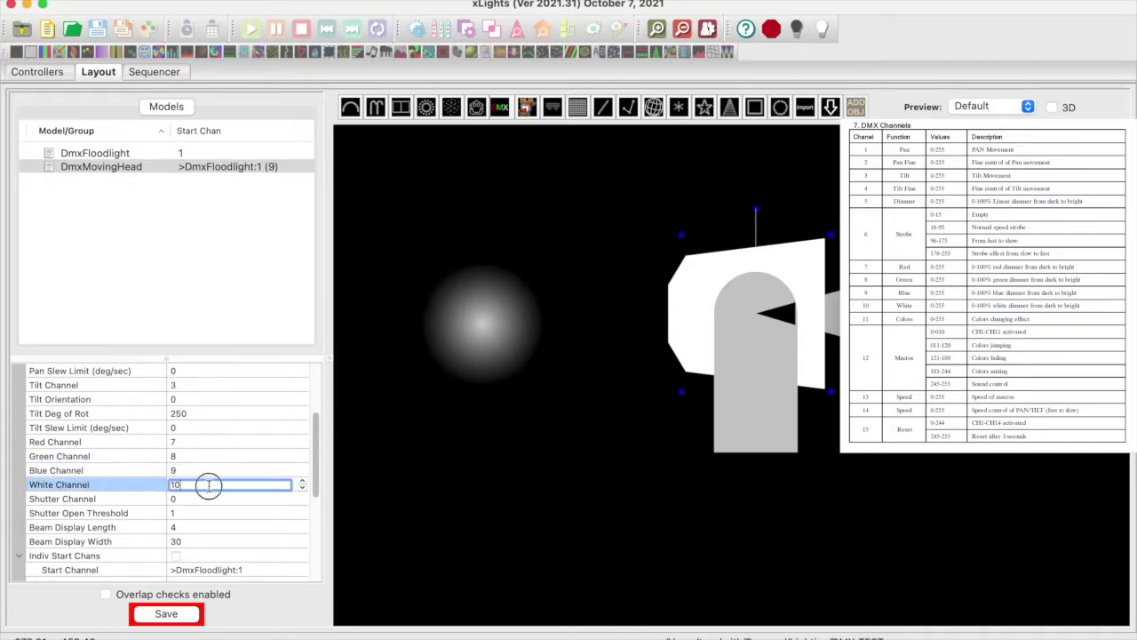
{"action": "left_click", "coordinate": [200, 499]}
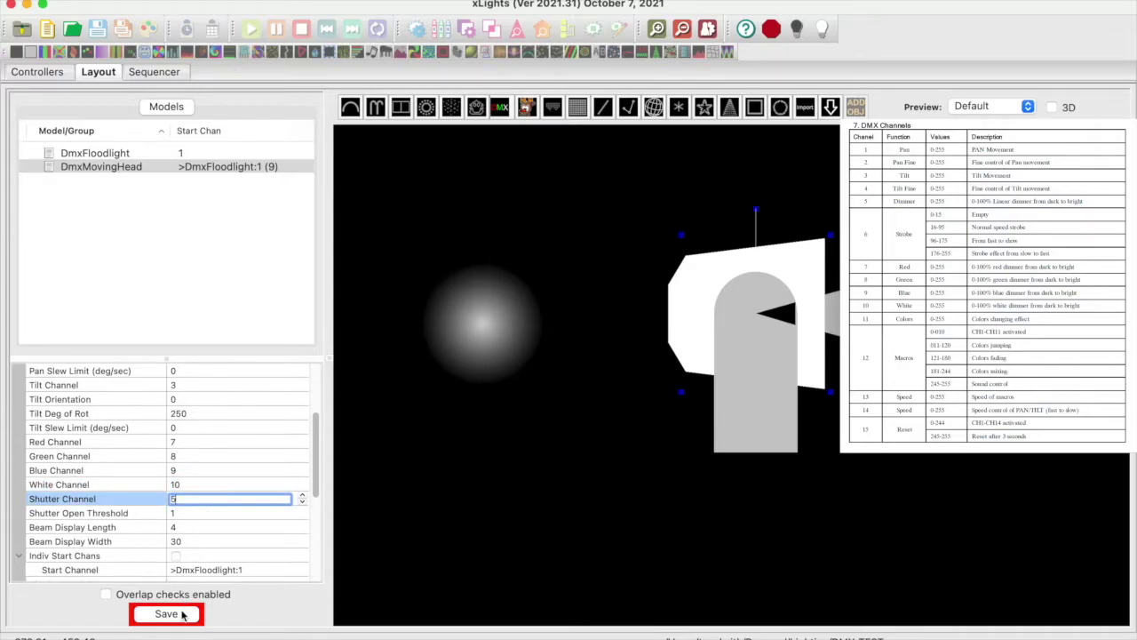
{"action": "scroll", "coordinate": [229, 531], "scroll_direction": "down", "scroll_amount": 5}
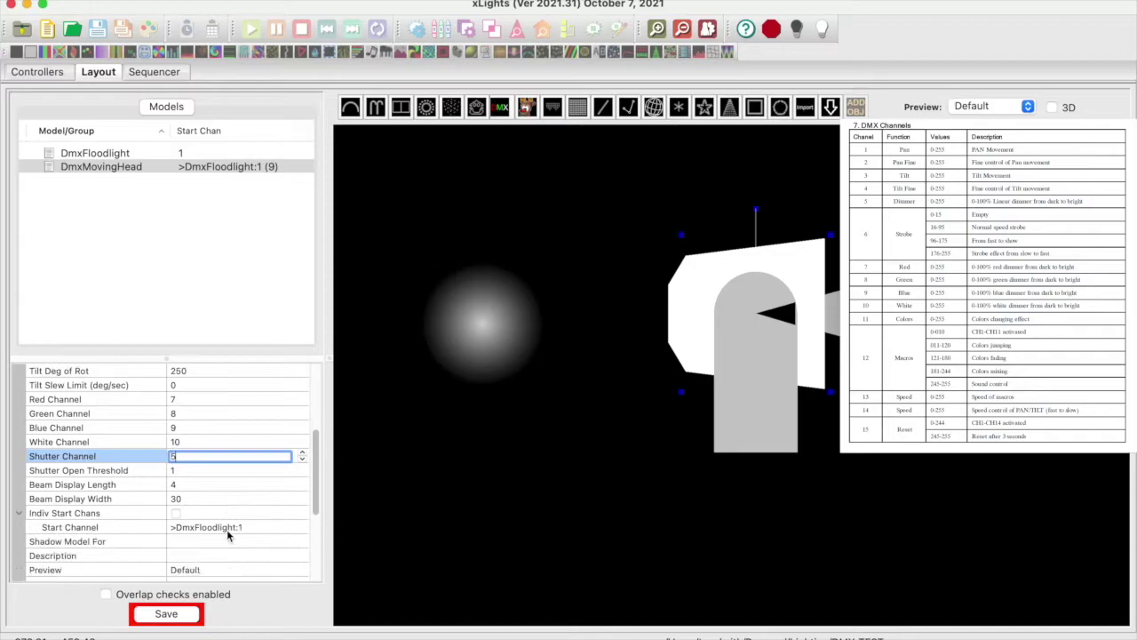
{"action": "scroll", "coordinate": [226, 528], "scroll_direction": "down", "scroll_amount": 3}
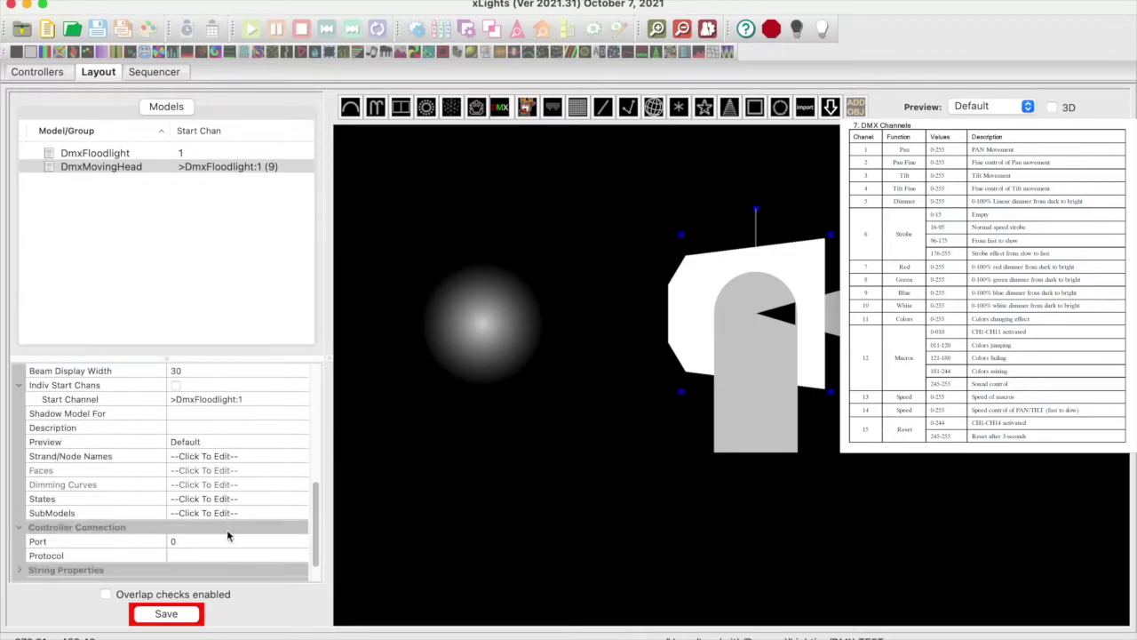
{"action": "left_click", "coordinate": [291, 459]}
- Name the moving head's strand 'Channels' and nodes Pan, Pan - Fine, Tilt, Tilt - Fine
{"action": "left_click", "coordinate": [298, 456]}
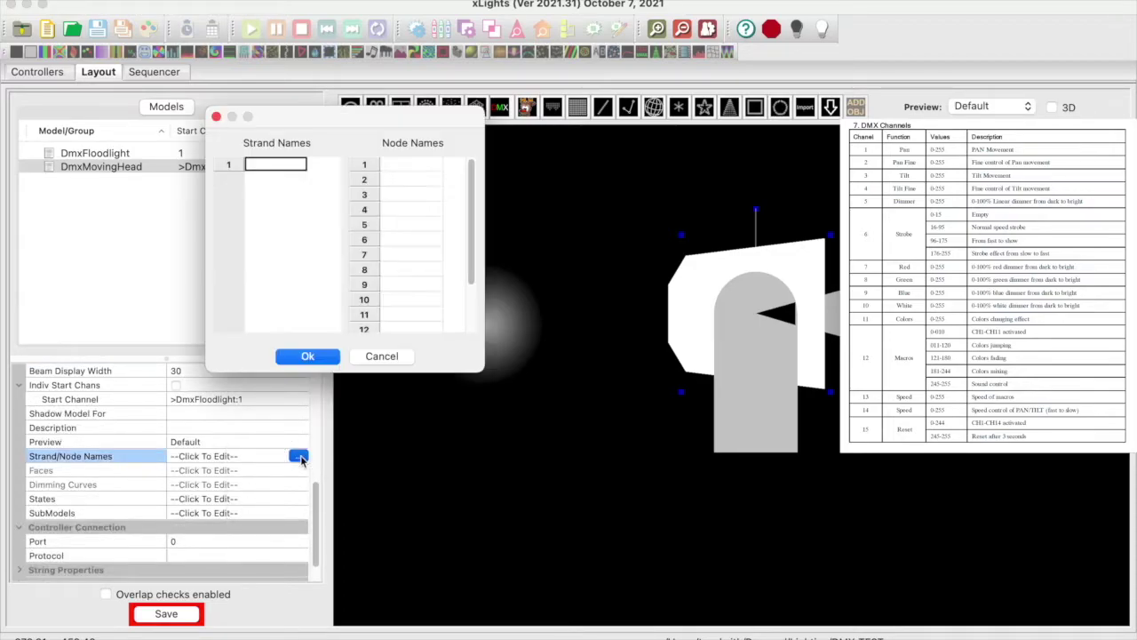
{"action": "left_click", "coordinate": [265, 163]}
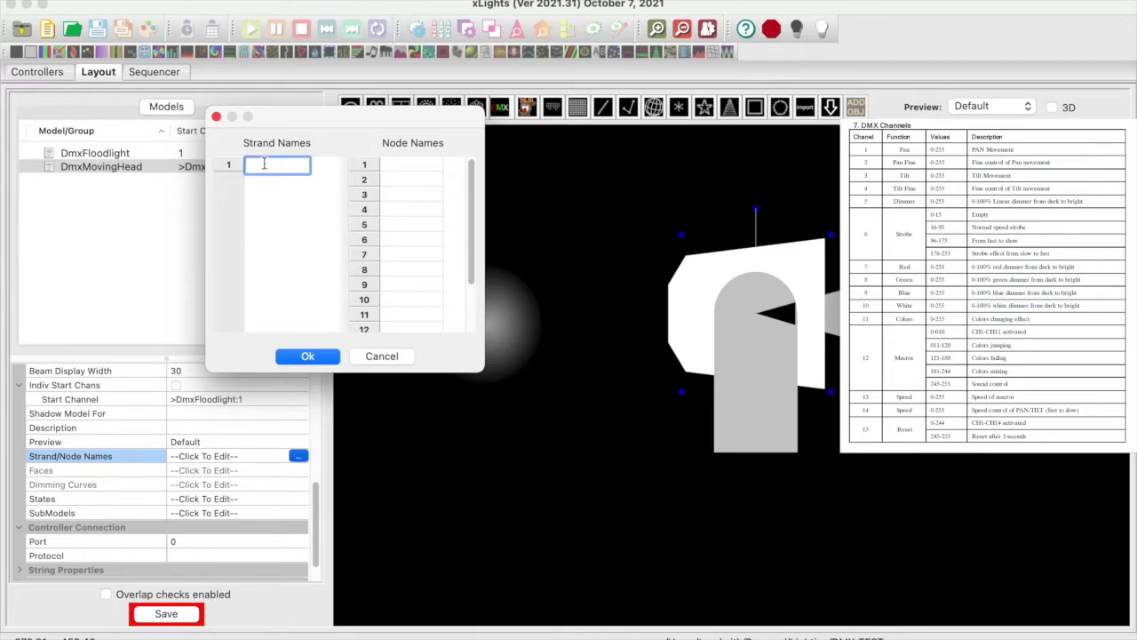
{"action": "type", "text": "Channels"}
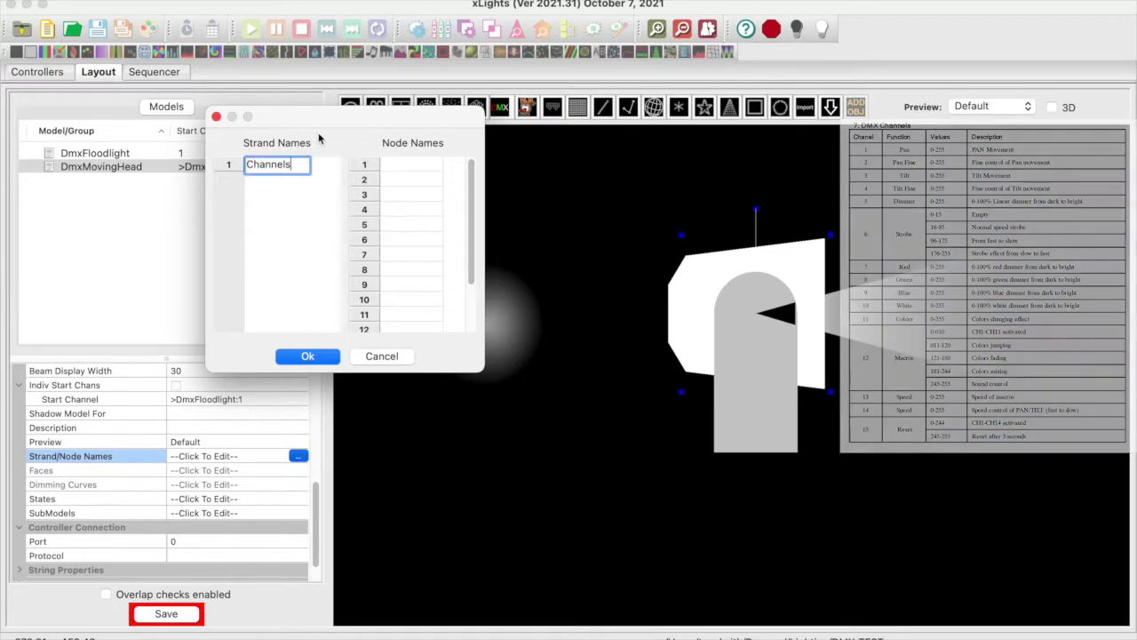
{"action": "left_click", "coordinate": [415, 166]}
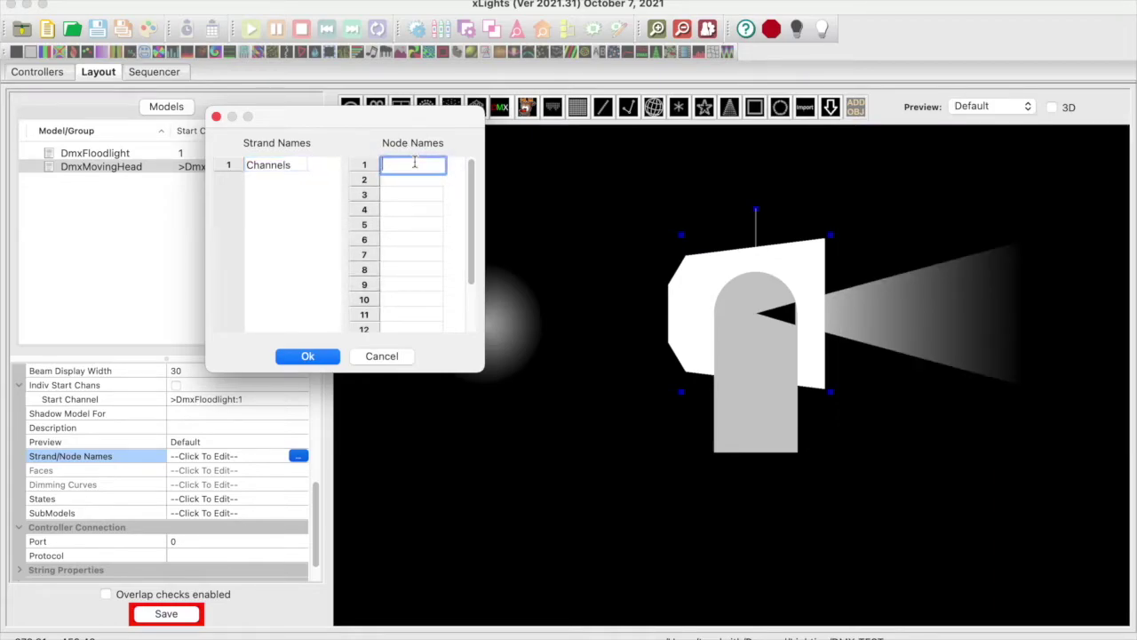
{"action": "type", "text": "Pan"}
{"action": "key", "text": "Return"}
{"action": "type", "text": "Pan - Fine"}
{"action": "key", "text": "Return"}
{"action": "type", "text": "Tilt"}
{"action": "key", "text": "Return"}
{"action": "type", "text": "Tilt - Fine"}
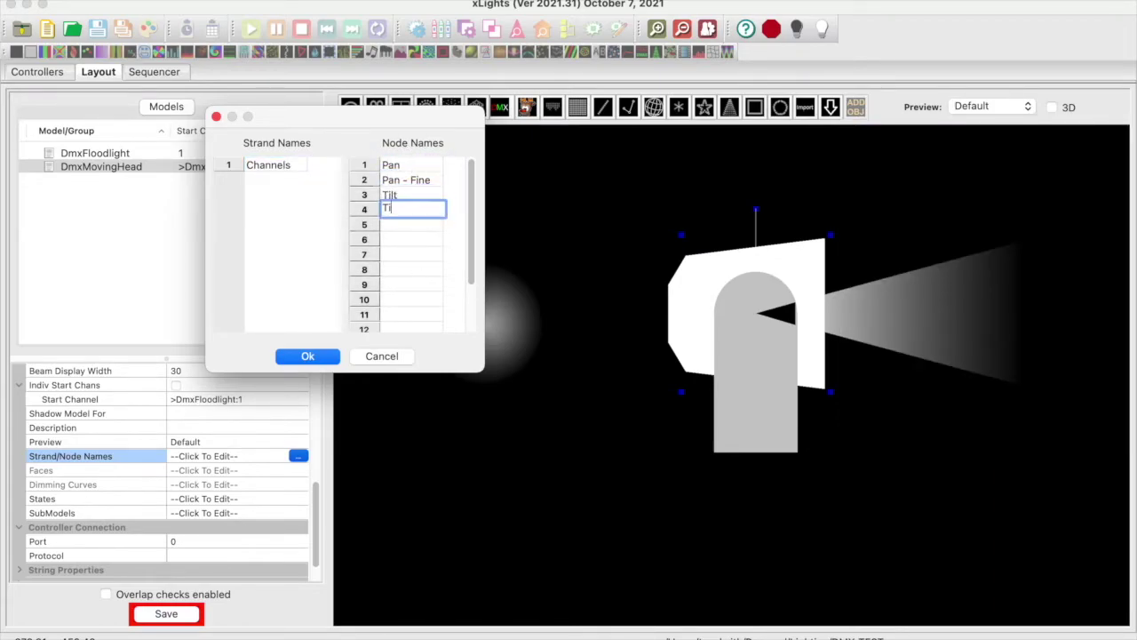
{"action": "key", "text": "Return"}
- Continue node names with Dimmer, Strobe, Red, Green, Blue, White, Colors and Macros
{"action": "type", "text": "Dimmer"}
{"action": "key", "text": "Return"}
{"action": "type", "text": "Strobe"}
{"action": "key", "text": "Return"}
{"action": "type", "text": "Red"}
{"action": "key", "text": "Return"}
{"action": "type", "text": "Green"}
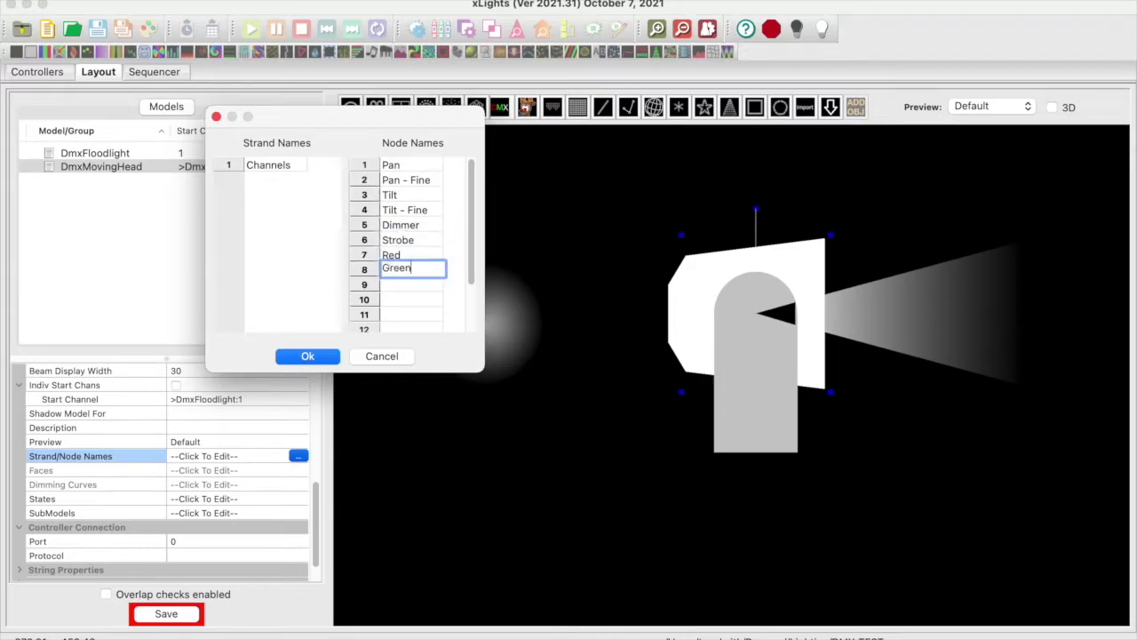
{"action": "key", "text": "Return"}
{"action": "type", "text": "Blue"}
{"action": "key", "text": "Return"}
{"action": "type", "text": "White"}
{"action": "key", "text": "Return"}
{"action": "type", "text": "Colors"}
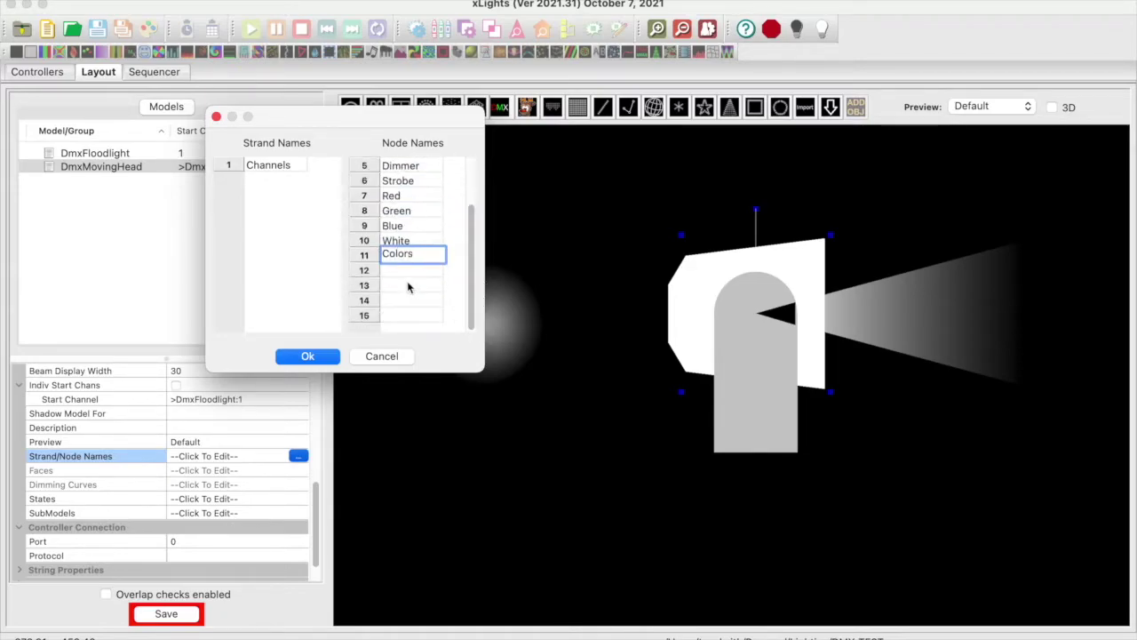
{"action": "key", "text": "Return"}
{"action": "type", "text": "Macros"}
- Finish with Speed - Macros, Speed - Pan/Tilt and Reset, then apply the names
{"action": "key", "text": "Return"}
{"action": "type", "text": "Speed - Macros"}
{"action": "key", "text": "Return"}
{"action": "type", "text": "Speed - Pan/Tilt"}
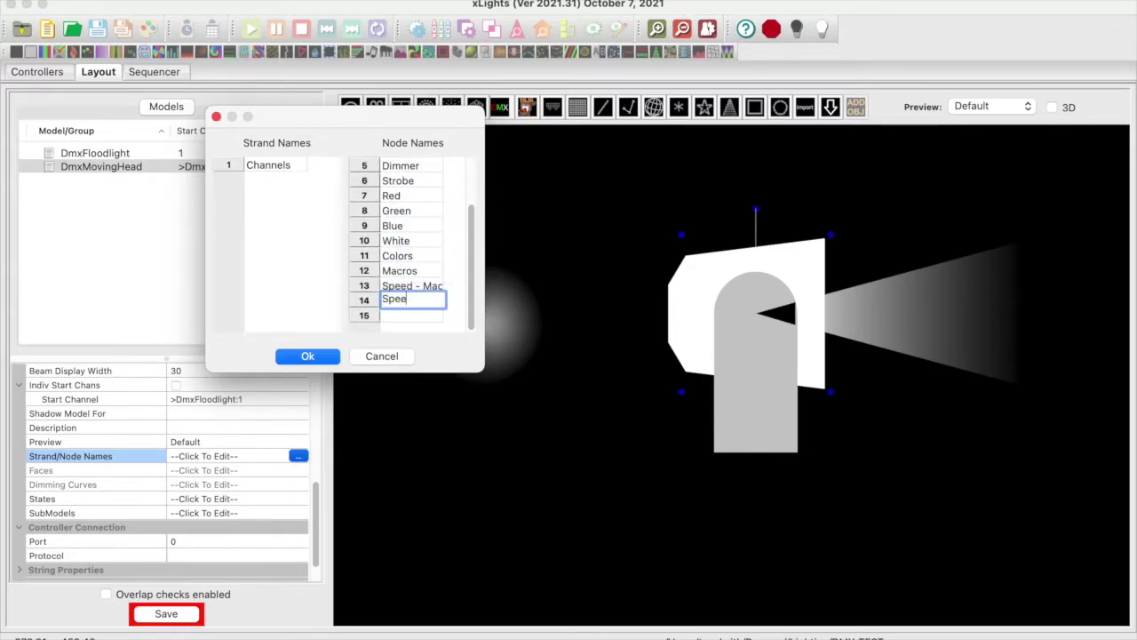
{"action": "key", "text": "Return"}
{"action": "type", "text": "Res"}
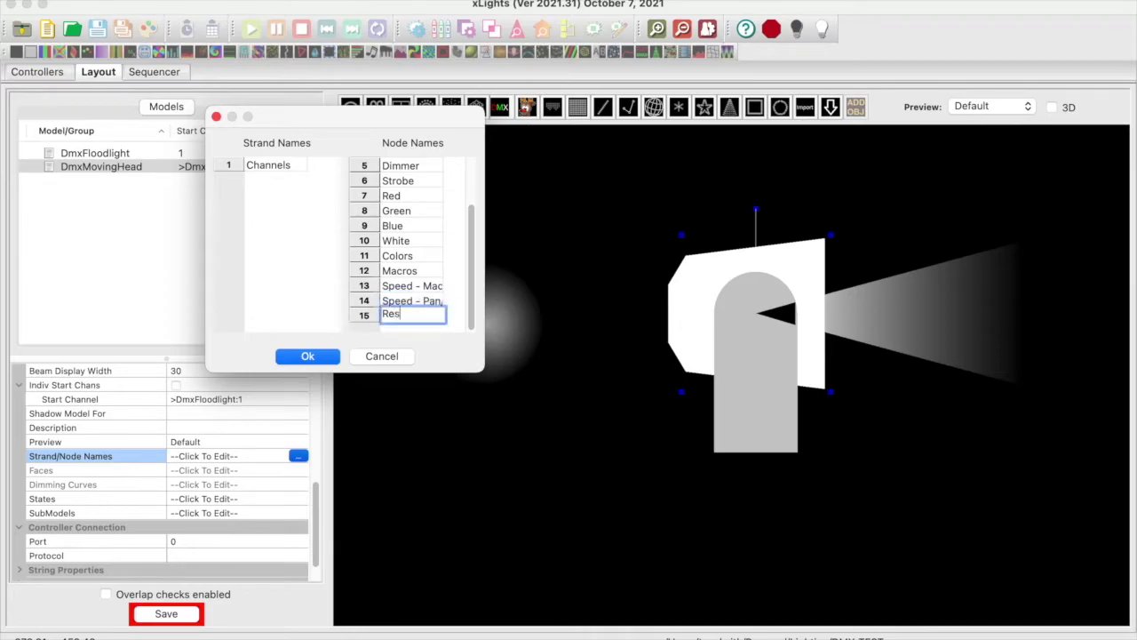
{"action": "type", "text": "et"}
{"action": "key", "text": "BackSpace"}
{"action": "type", "text": "et"}
{"action": "left_click", "coordinate": [309, 357]}
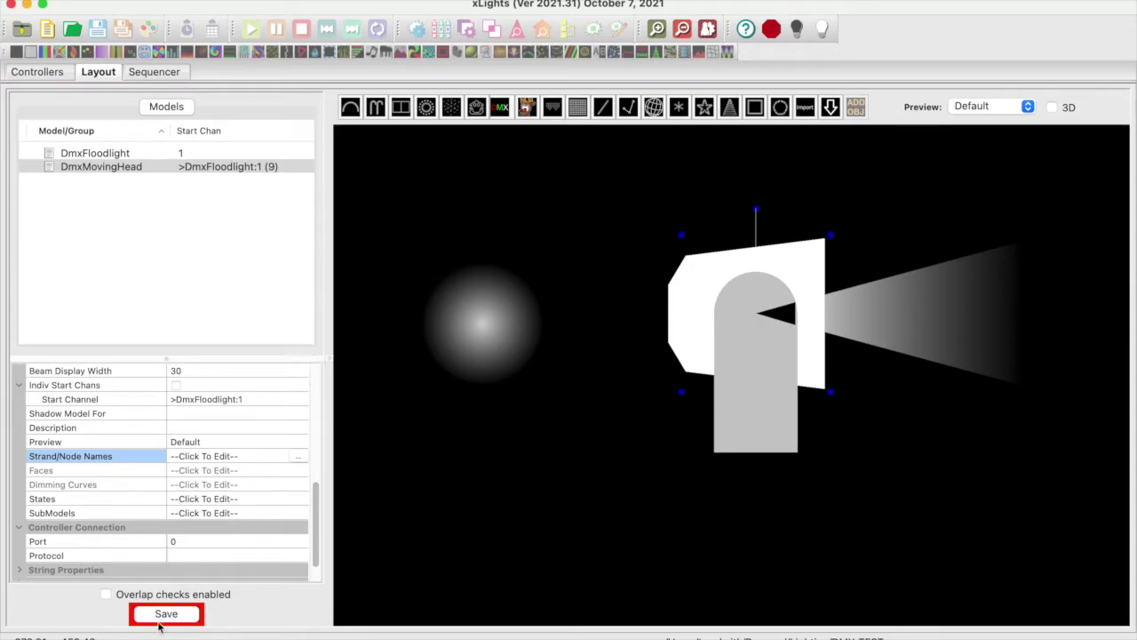
{"action": "left_click", "coordinate": [40, 72]}
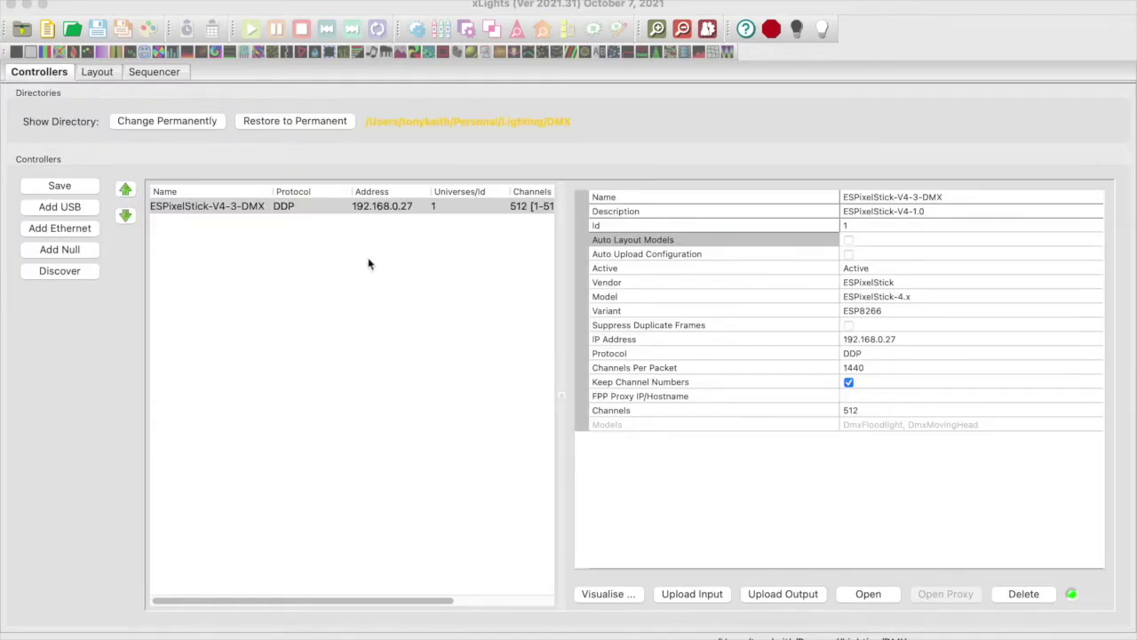
- In the controller's Visualise map, drag DmxFloodlight then DmxMovingHead onto Pixel Port 1
{"action": "left_click", "coordinate": [620, 595]}
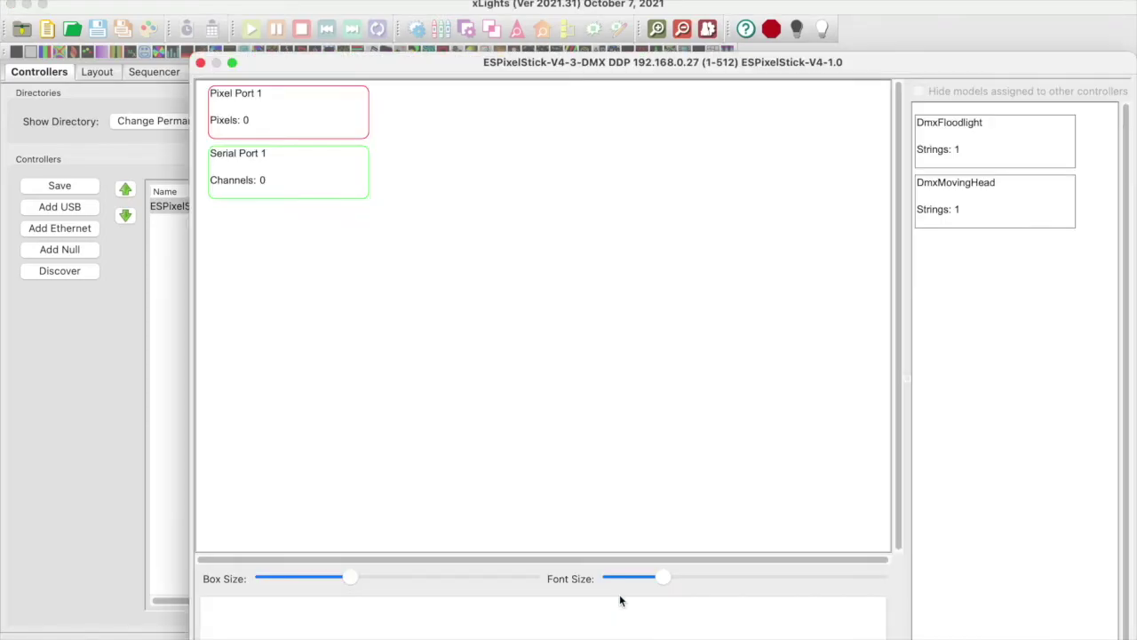
{"action": "left_click_drag", "start_coordinate": [928, 135], "coordinate": [358, 110]}
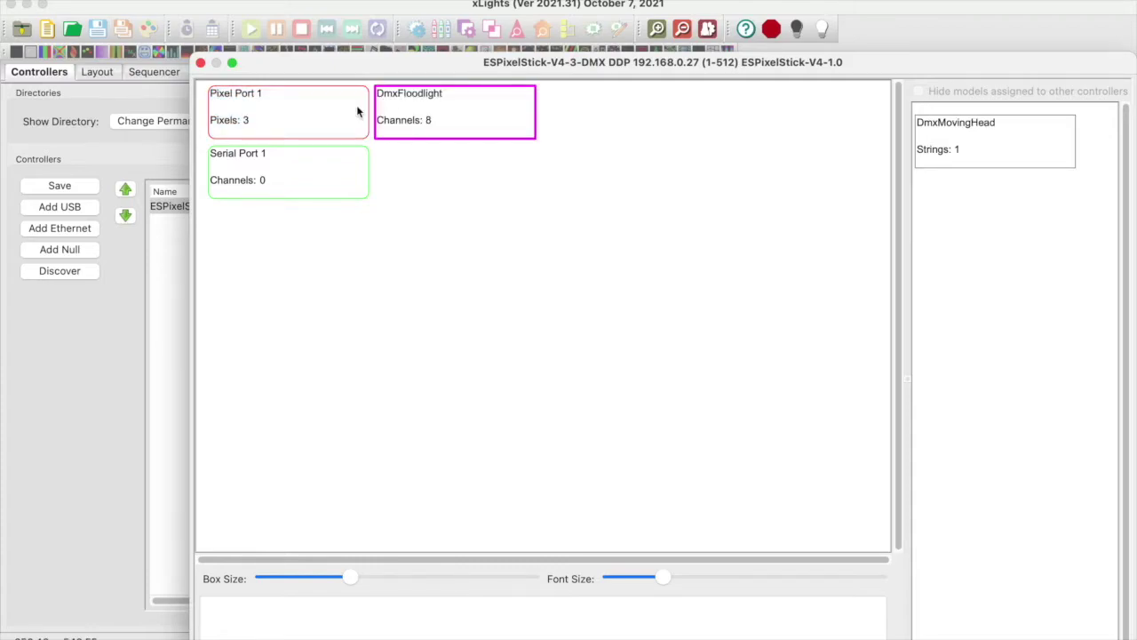
{"action": "left_click_drag", "start_coordinate": [940, 135], "coordinate": [532, 95]}
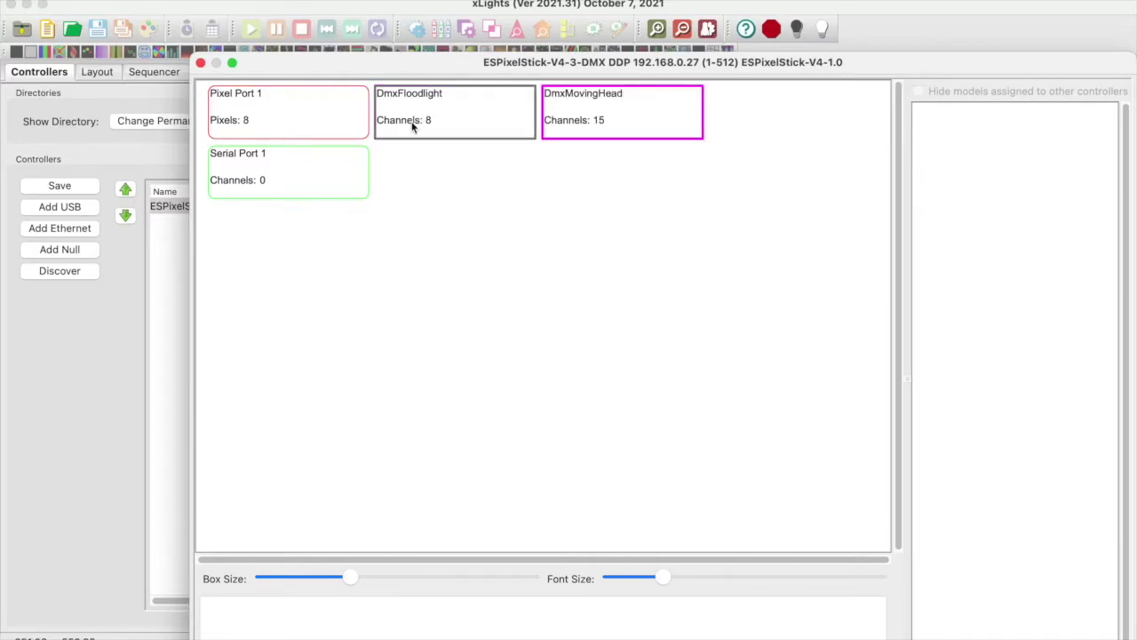
{"action": "mouse_move", "coordinate": [582, 138]}
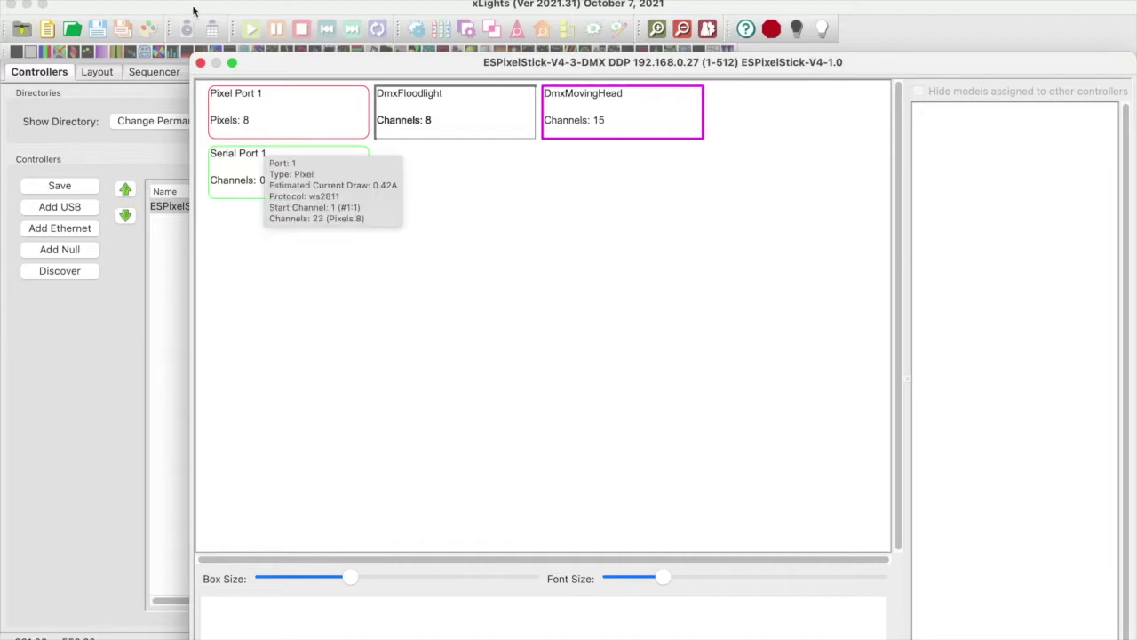
{"action": "left_click", "coordinate": [201, 63]}
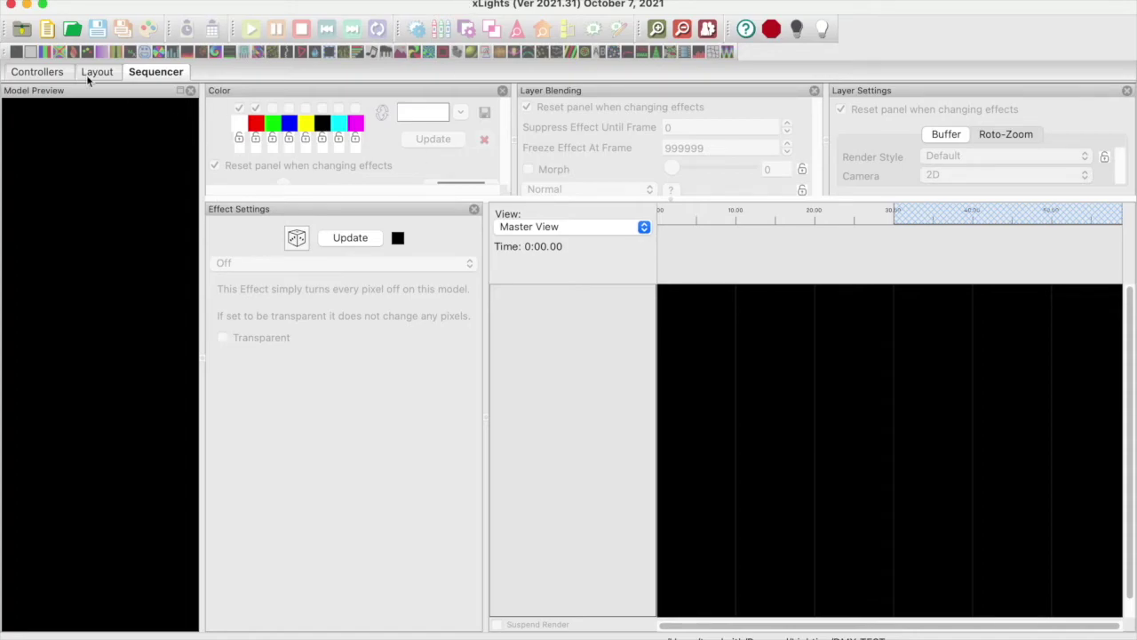
- Start a new sequence and add an empty timing track named DMX
{"action": "left_click", "coordinate": [47, 29]}
{"action": "left_click", "coordinate": [531, 147]}
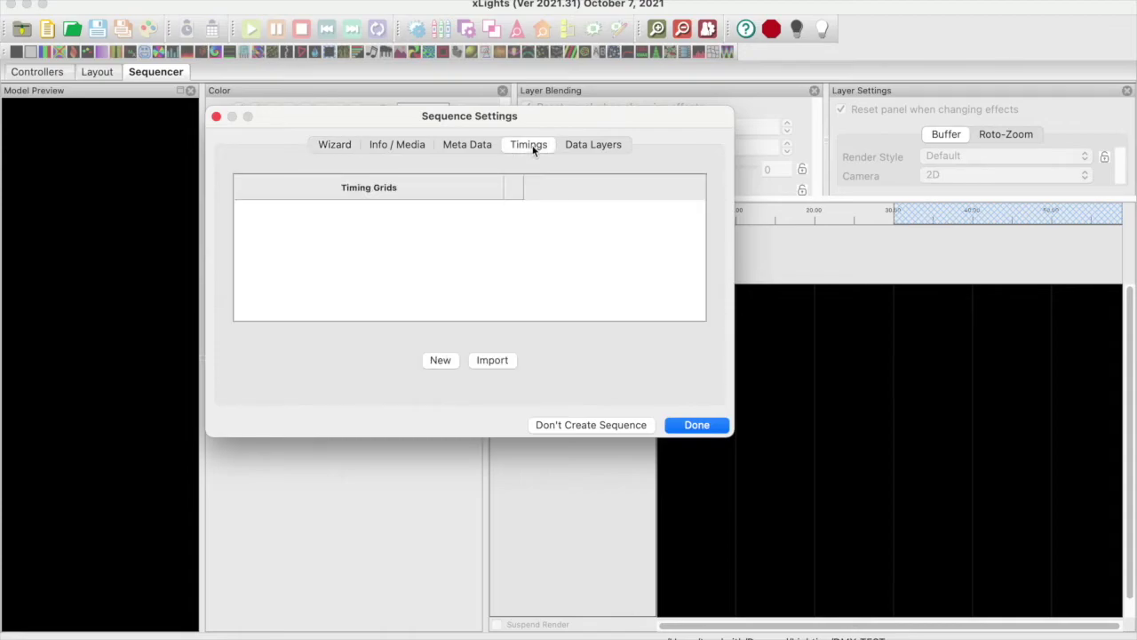
{"action": "left_click", "coordinate": [440, 360]}
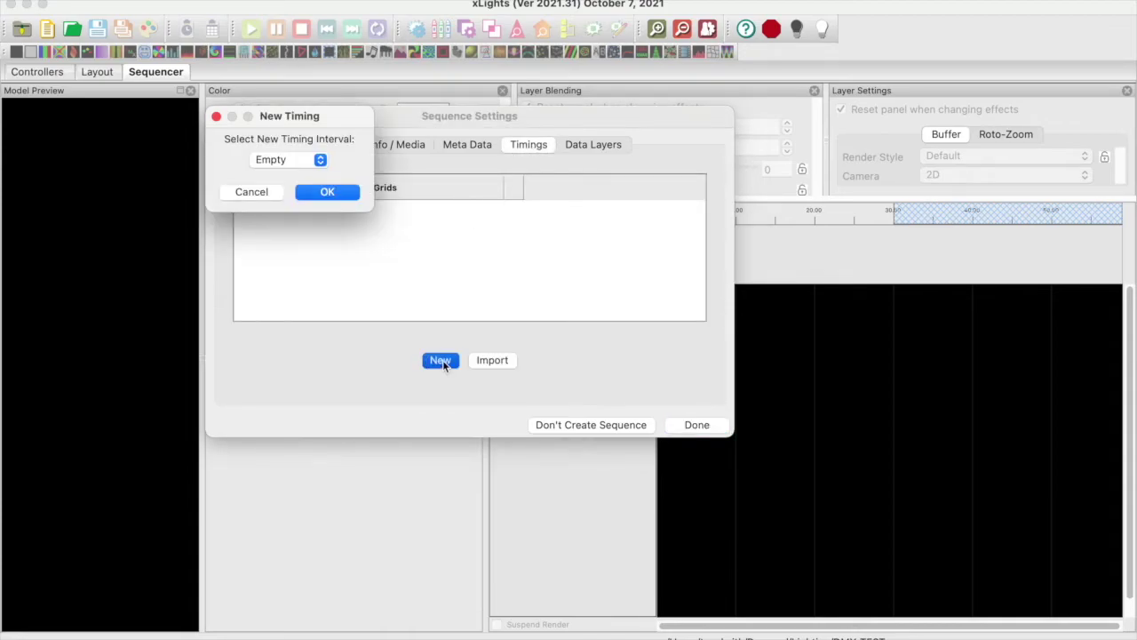
{"action": "left_click", "coordinate": [328, 191]}
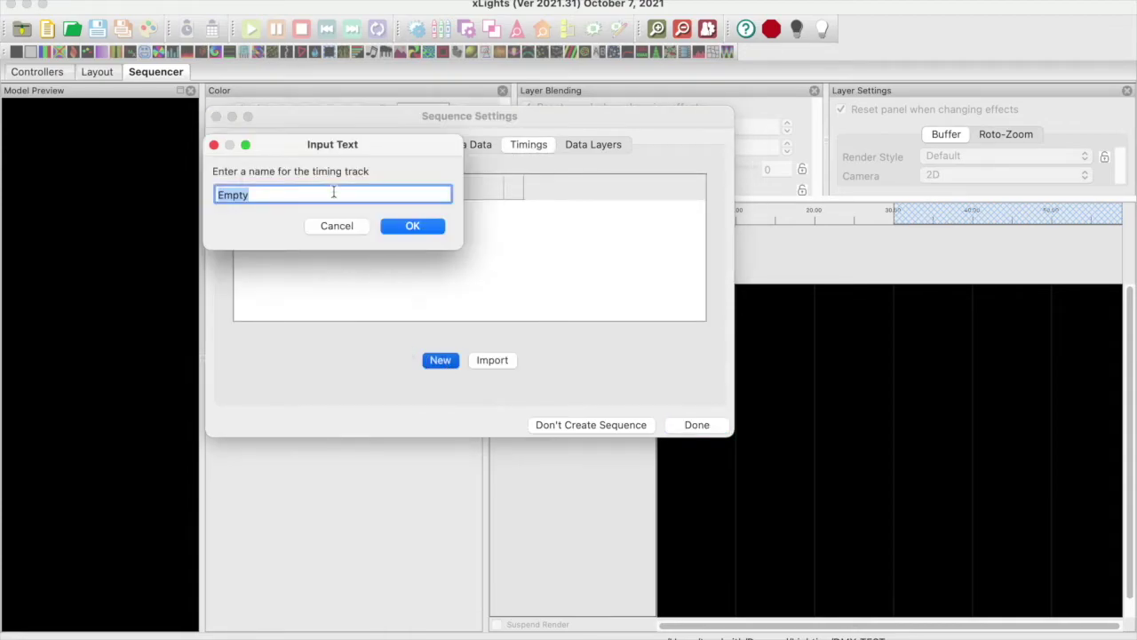
{"action": "type", "text": "DMX"}
{"action": "left_click", "coordinate": [431, 227]}
- Make the sequence a 20fps animation and close the setup wizard
{"action": "left_click", "coordinate": [331, 147]}
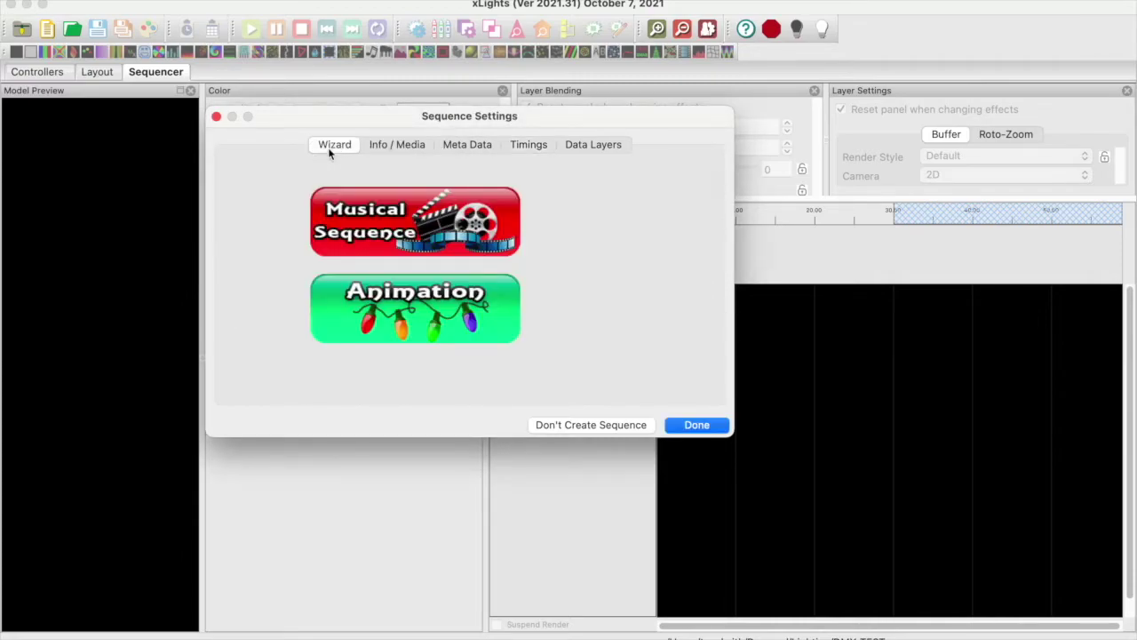
{"action": "left_click", "coordinate": [439, 311]}
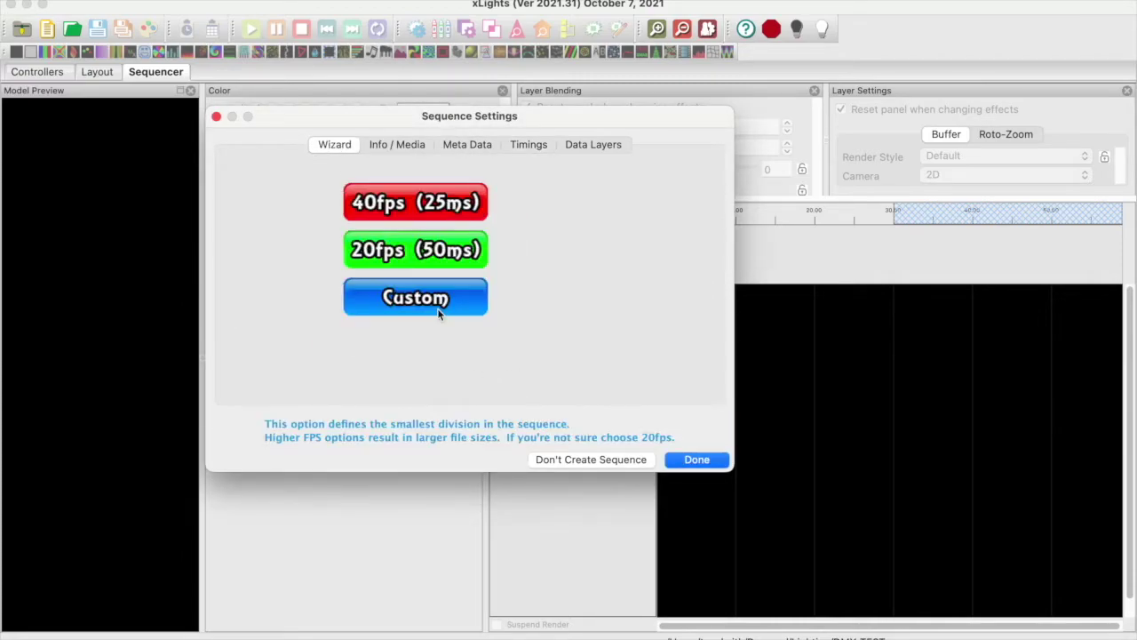
{"action": "left_click", "coordinate": [442, 253]}
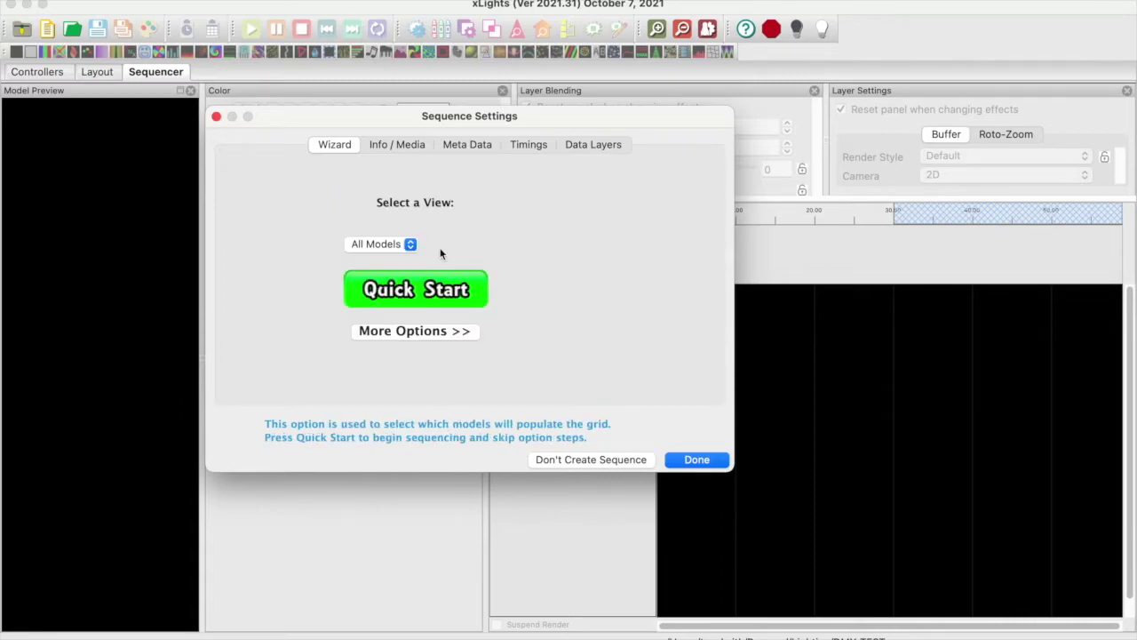
{"action": "left_click", "coordinate": [700, 461]}
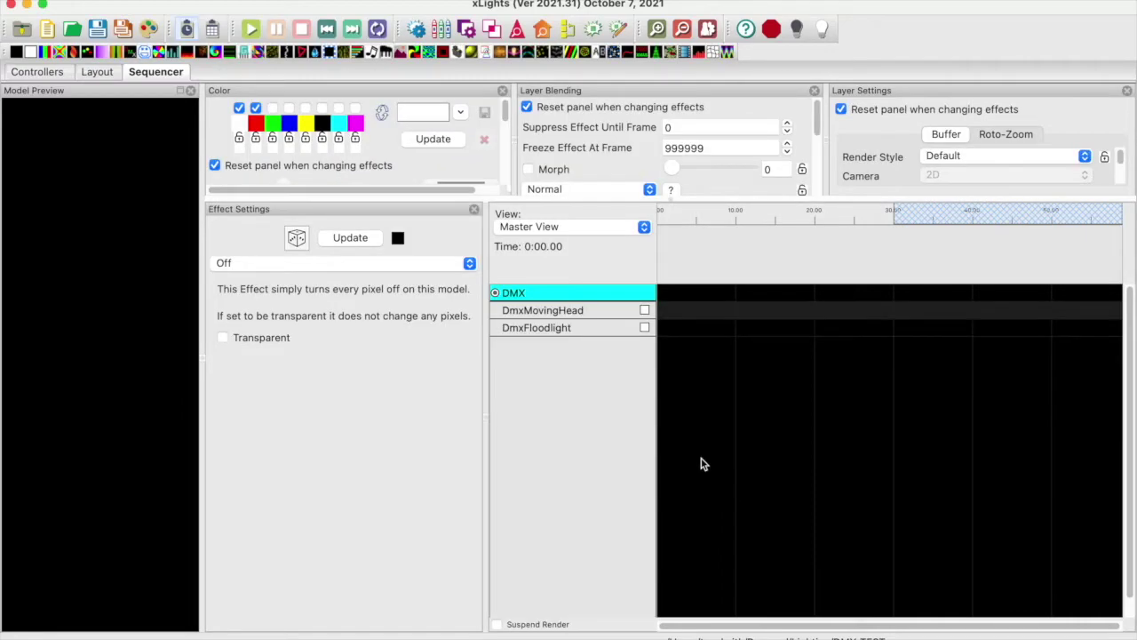
- Expand and collapse the DmxMovingHead and DmxFloodlight channel rows to inspect them
{"action": "double_click", "coordinate": [571, 311]}
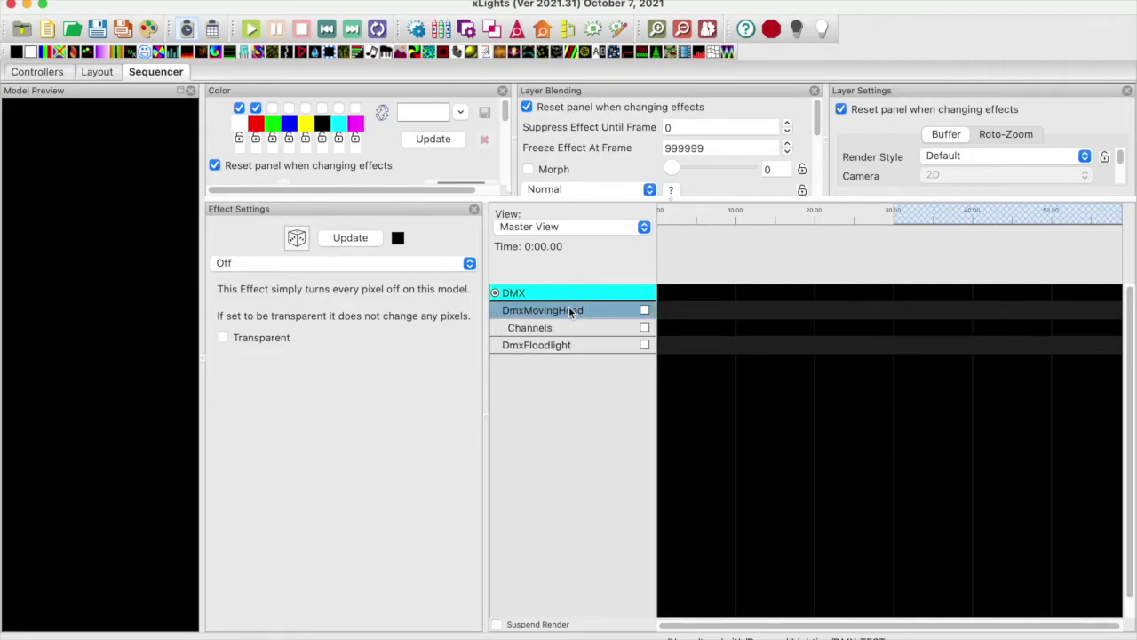
{"action": "double_click", "coordinate": [544, 328]}
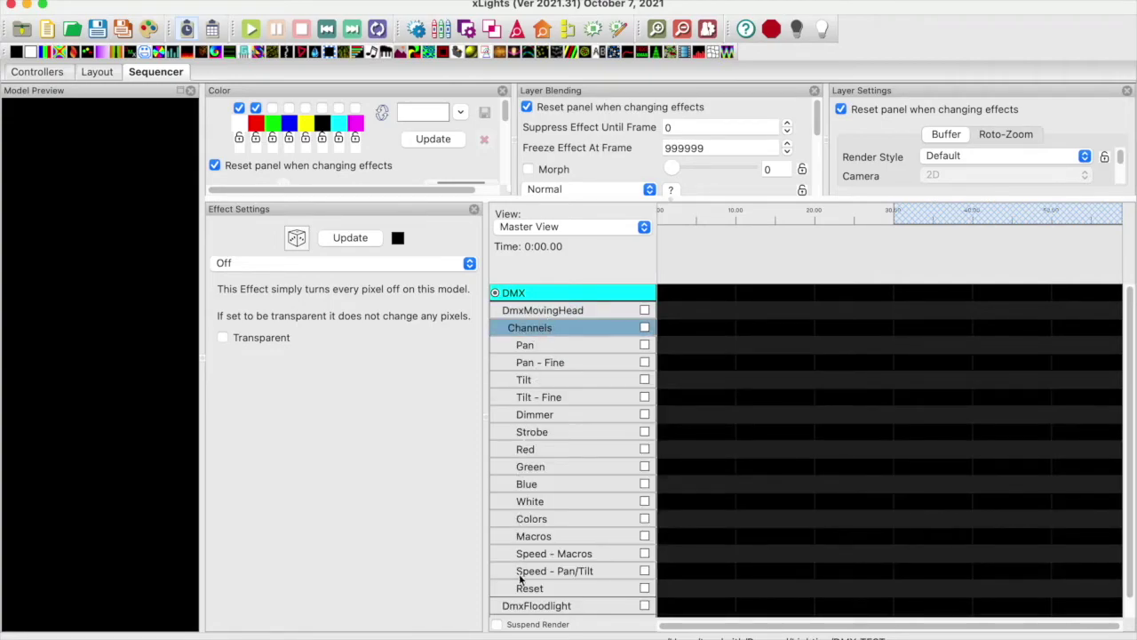
{"action": "double_click", "coordinate": [543, 328]}
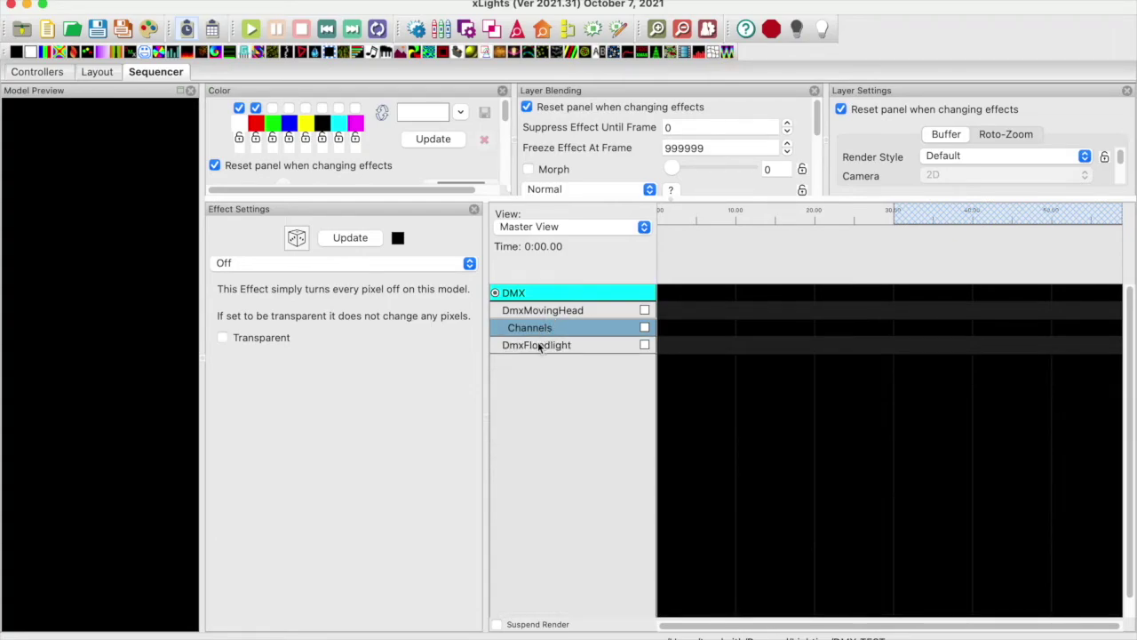
{"action": "double_click", "coordinate": [539, 345]}
{"action": "double_click", "coordinate": [533, 363]}
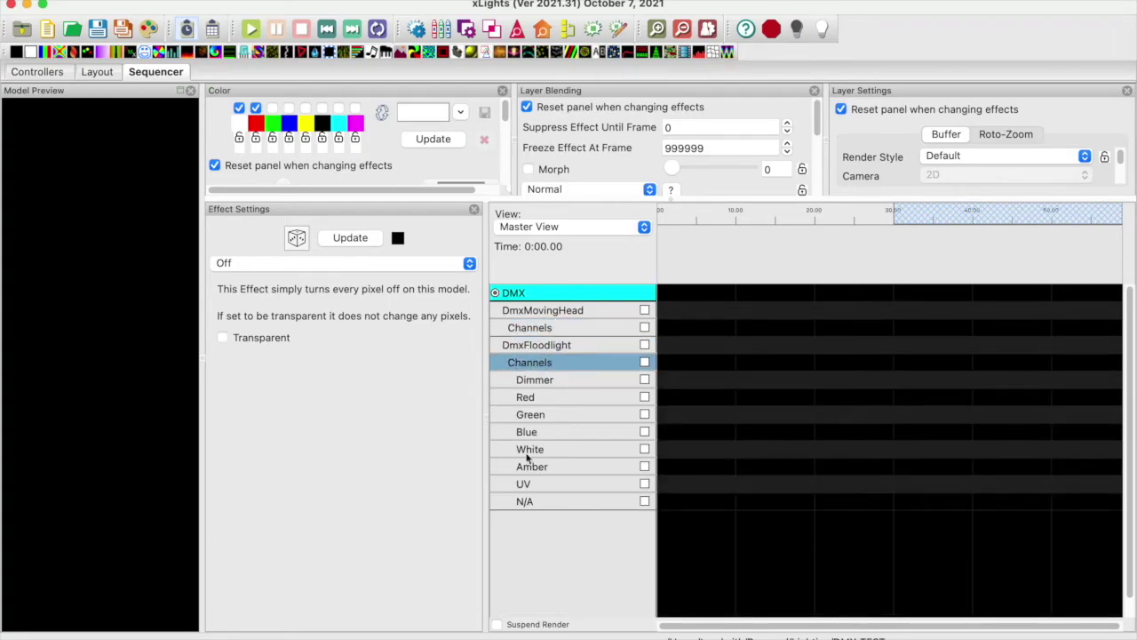
{"action": "double_click", "coordinate": [538, 366]}
- Zoom the timeline and add DMX timing marks at 5 and 10 seconds
{"action": "left_click", "coordinate": [769, 261]}
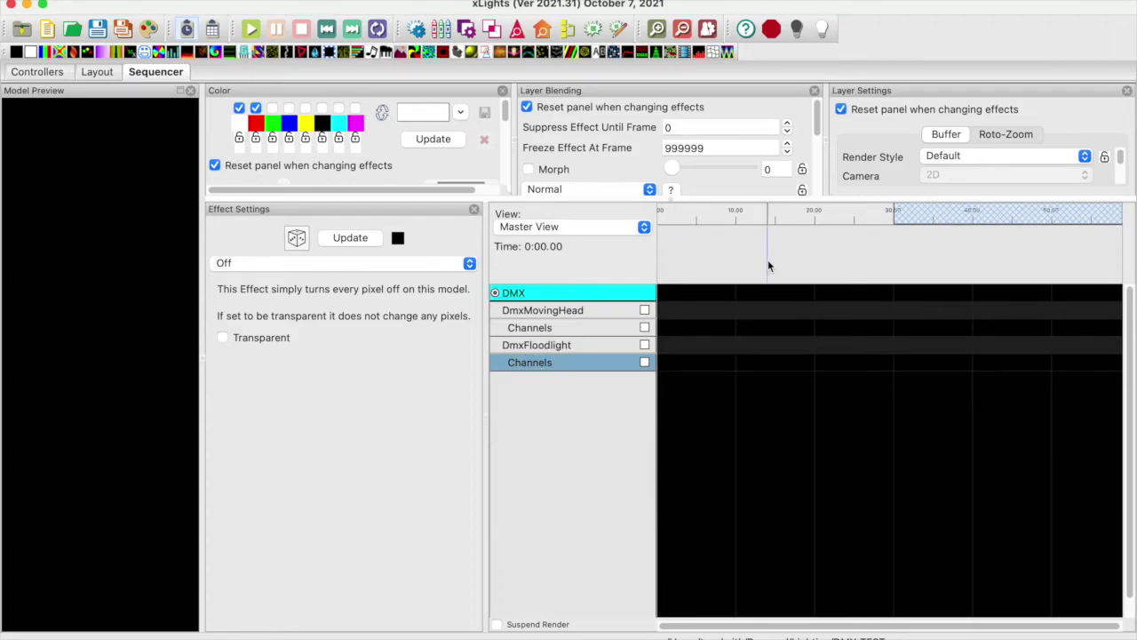
{"action": "scroll", "coordinate": [769, 262], "scroll_direction": "up", "scroll_amount": 3}
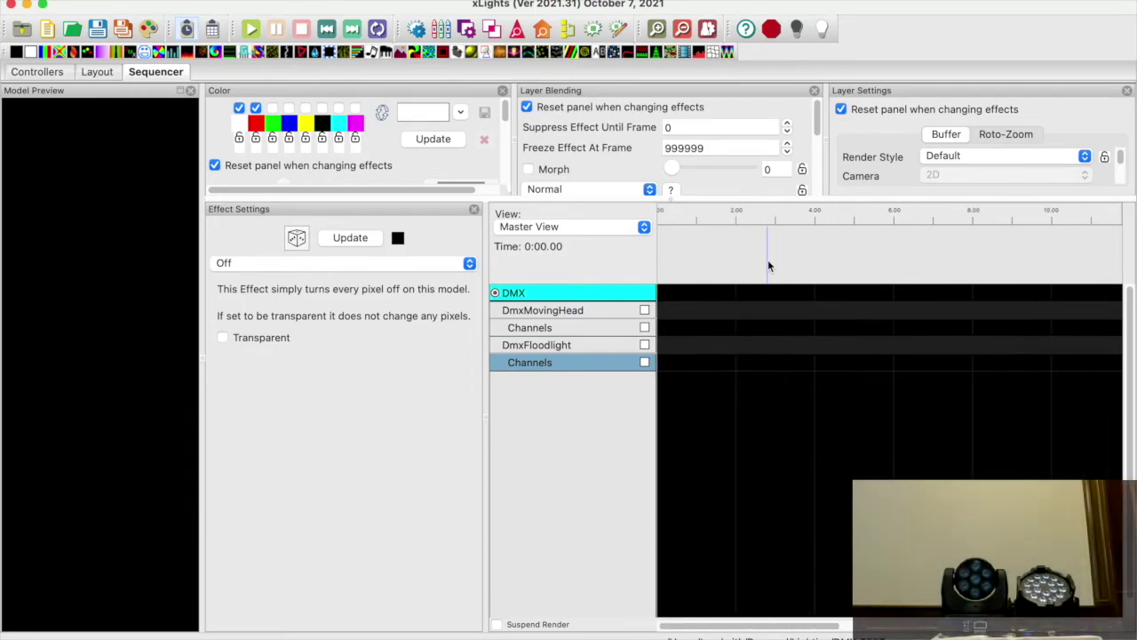
{"action": "scroll", "coordinate": [813, 249], "scroll_direction": "left", "scroll_amount": 5}
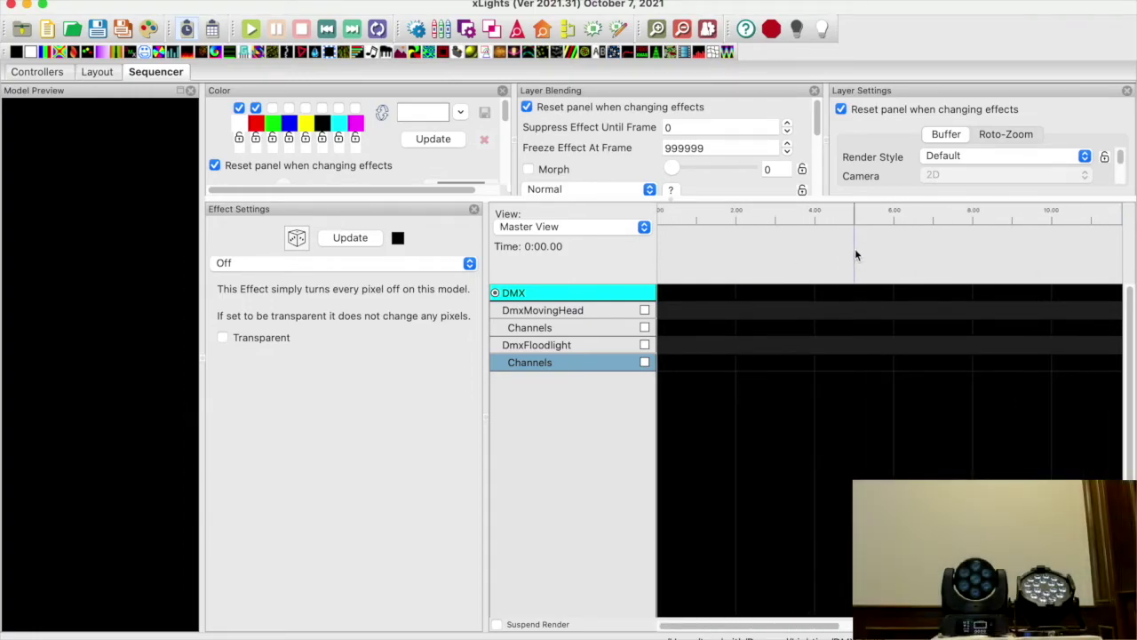
{"action": "left_click", "coordinate": [856, 250]}
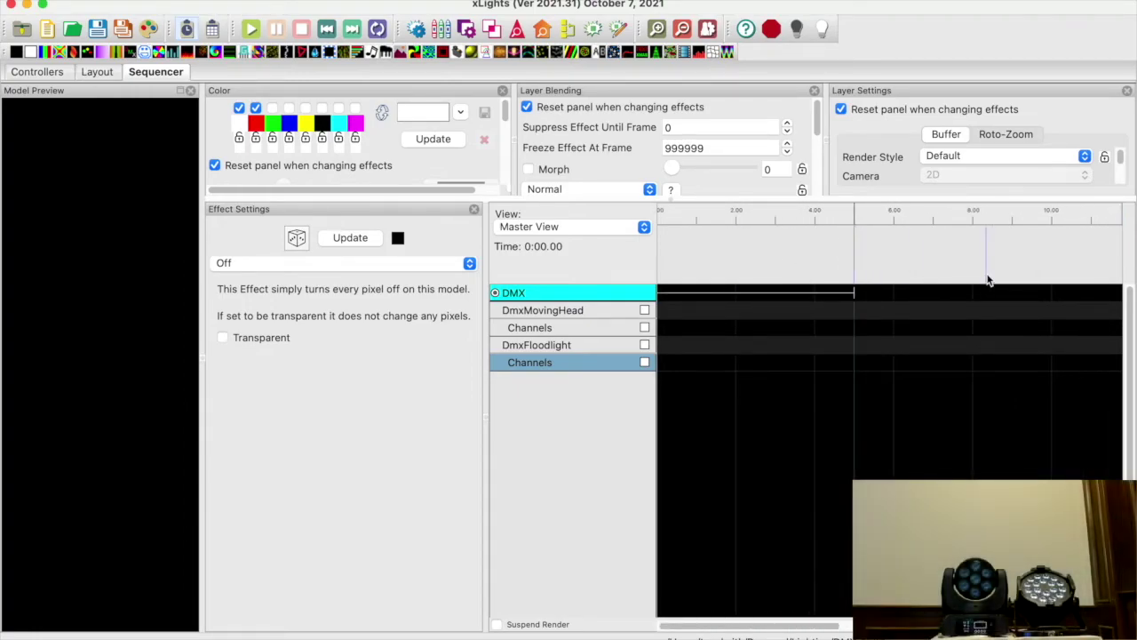
{"action": "left_click", "coordinate": [1053, 263]}
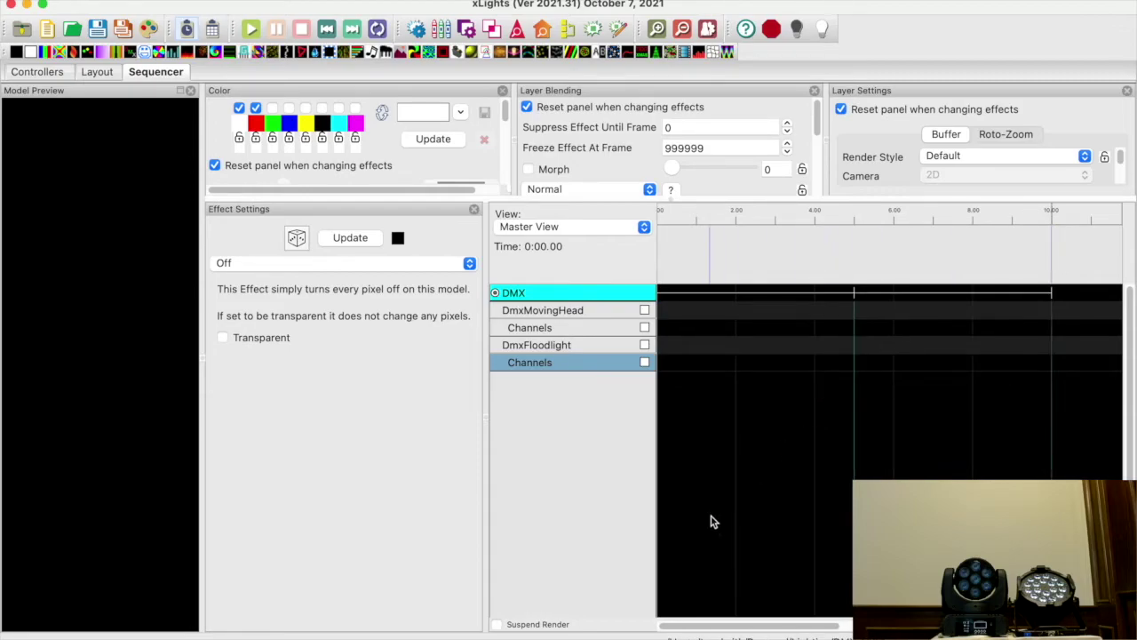
{"action": "left_click", "coordinate": [362, 264]}
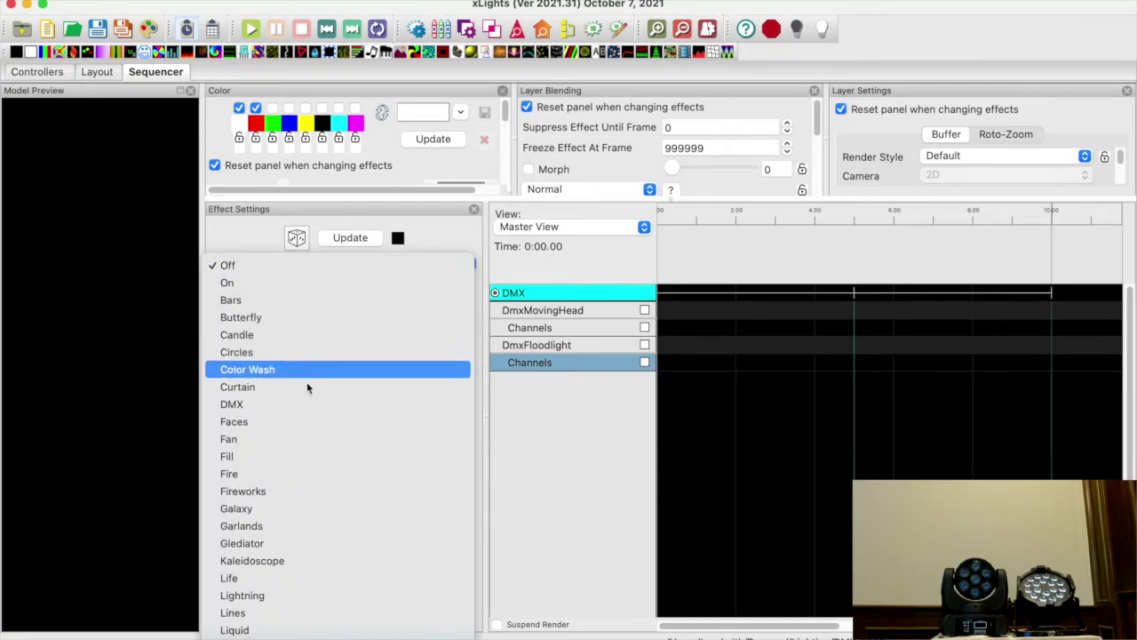
- Place a DMX effect on DmxFloodlight for the first five seconds
{"action": "left_click", "coordinate": [296, 406]}
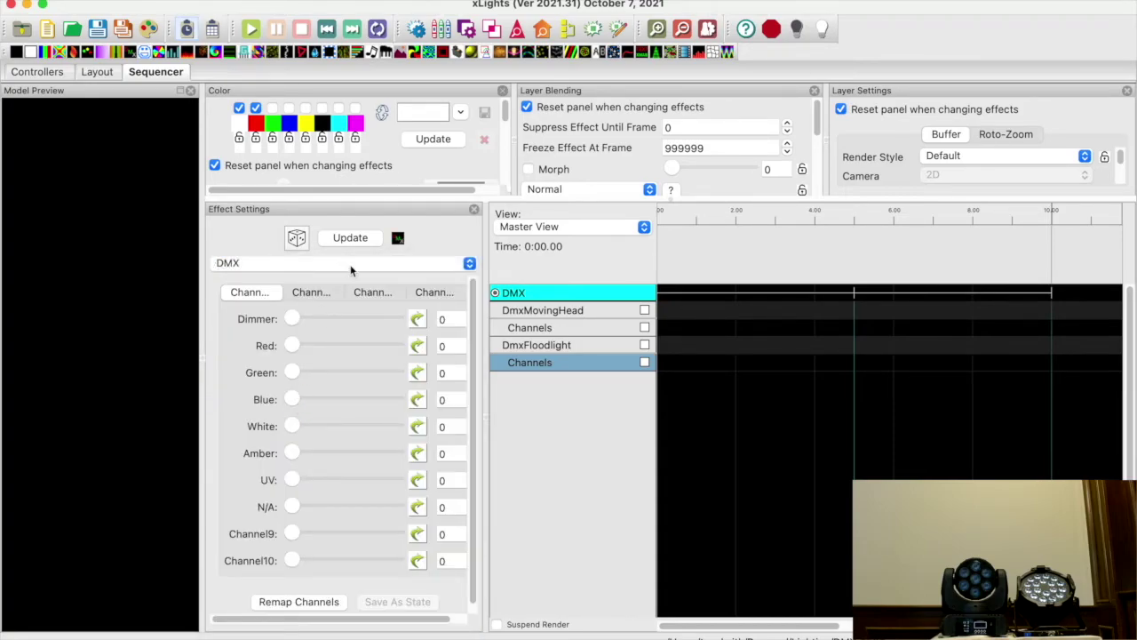
{"action": "left_click_drag", "start_coordinate": [398, 239], "coordinate": [679, 346]}
{"action": "left_click", "coordinate": [679, 345]}
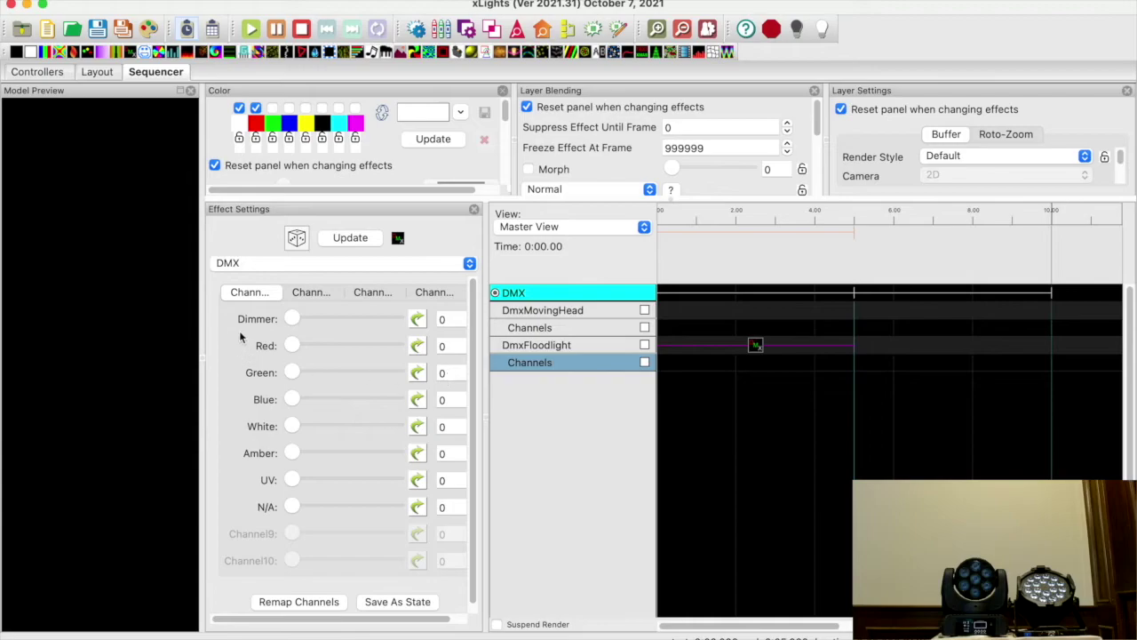
- Set floodlight Dimmer and Red to 255 with Output to Lights enabled, retesting Red
{"action": "left_click", "coordinate": [294, 318]}
{"action": "left_click_drag", "start_coordinate": [294, 318], "coordinate": [418, 320]}
{"action": "left_click_drag", "start_coordinate": [291, 345], "coordinate": [439, 347]}
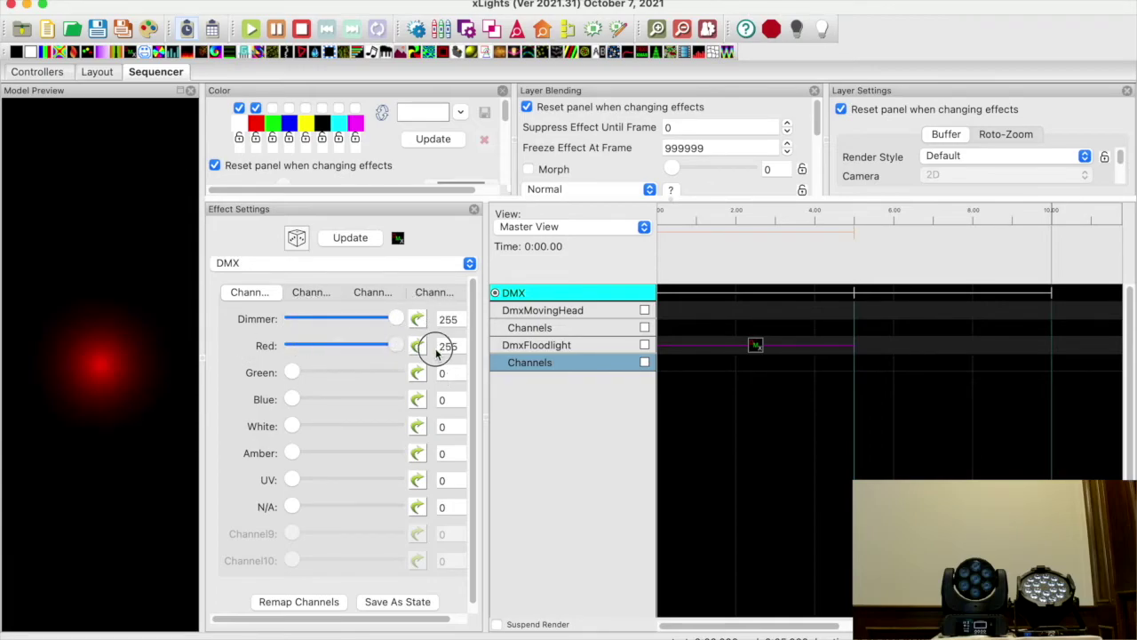
{"action": "left_click", "coordinate": [824, 29]}
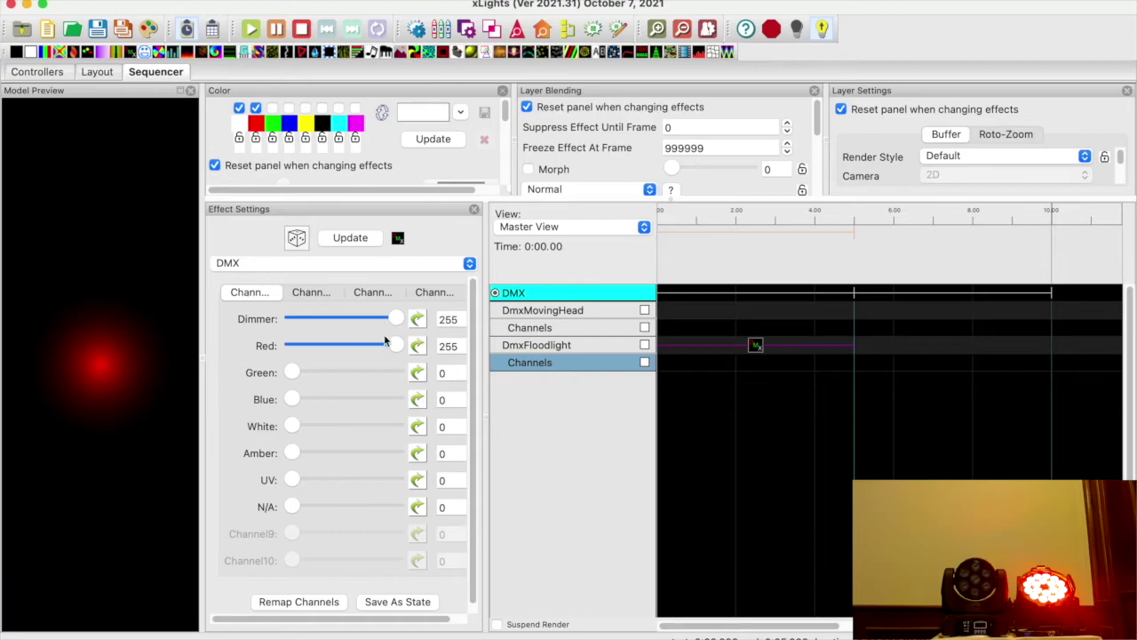
{"action": "left_click_drag", "start_coordinate": [396, 346], "coordinate": [284, 401]}
{"action": "left_click_drag", "start_coordinate": [293, 346], "coordinate": [397, 347]}
- Add a 0–5 s DMX effect on DmxMovingHead: Pan 86, Pan-Fine 0, Tilt 63, Green 255
{"action": "left_click", "coordinate": [468, 247]}
{"action": "left_click_drag", "start_coordinate": [473, 251], "coordinate": [755, 310]}
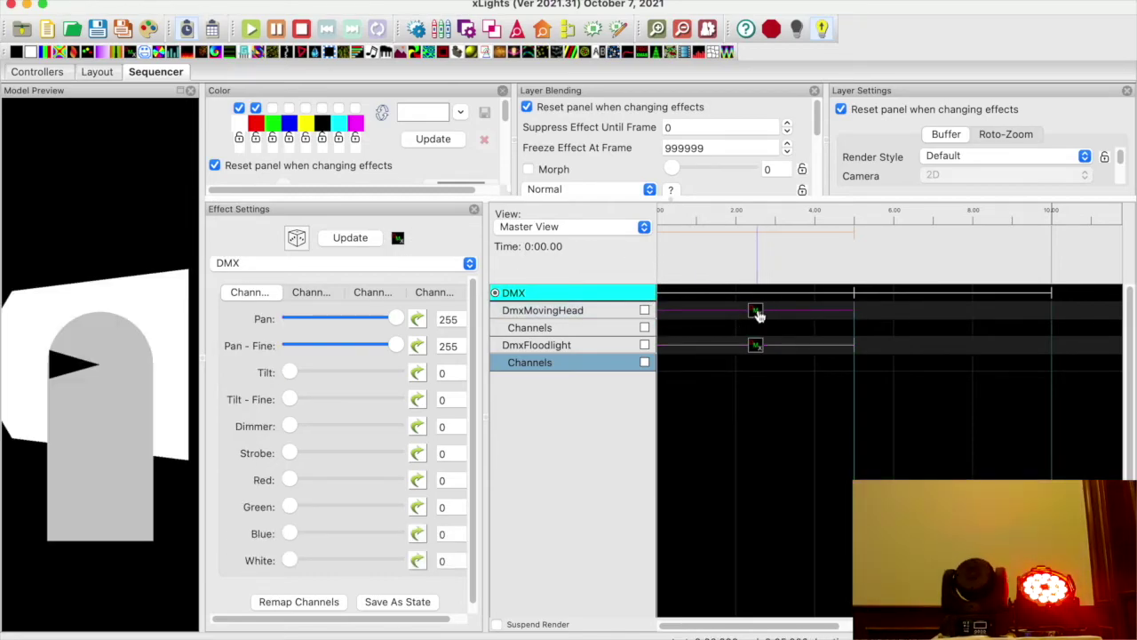
{"action": "left_click_drag", "start_coordinate": [396, 345], "coordinate": [280, 343]}
{"action": "left_click_drag", "start_coordinate": [391, 320], "coordinate": [321, 320]}
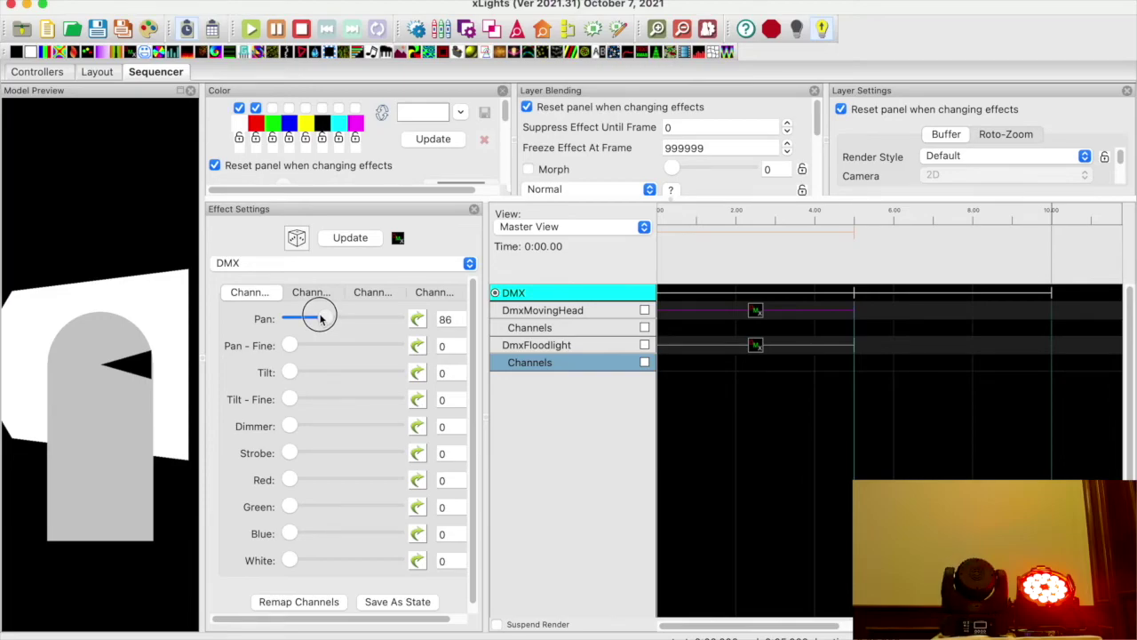
{"action": "left_click_drag", "start_coordinate": [289, 374], "coordinate": [431, 452]}
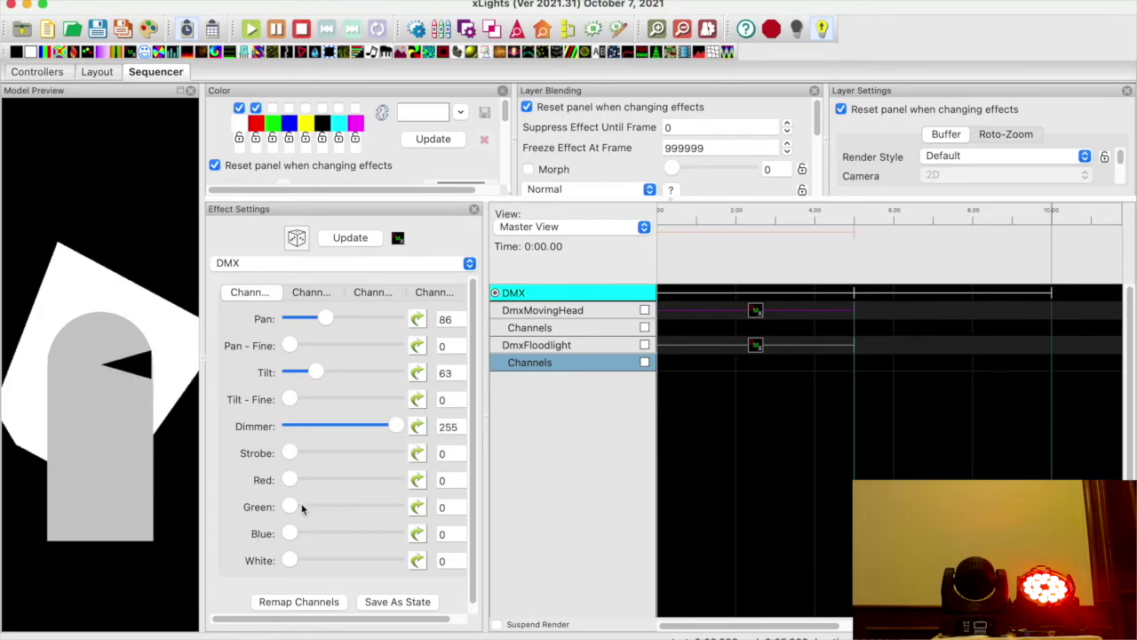
{"action": "left_click_drag", "start_coordinate": [292, 507], "coordinate": [410, 522]}
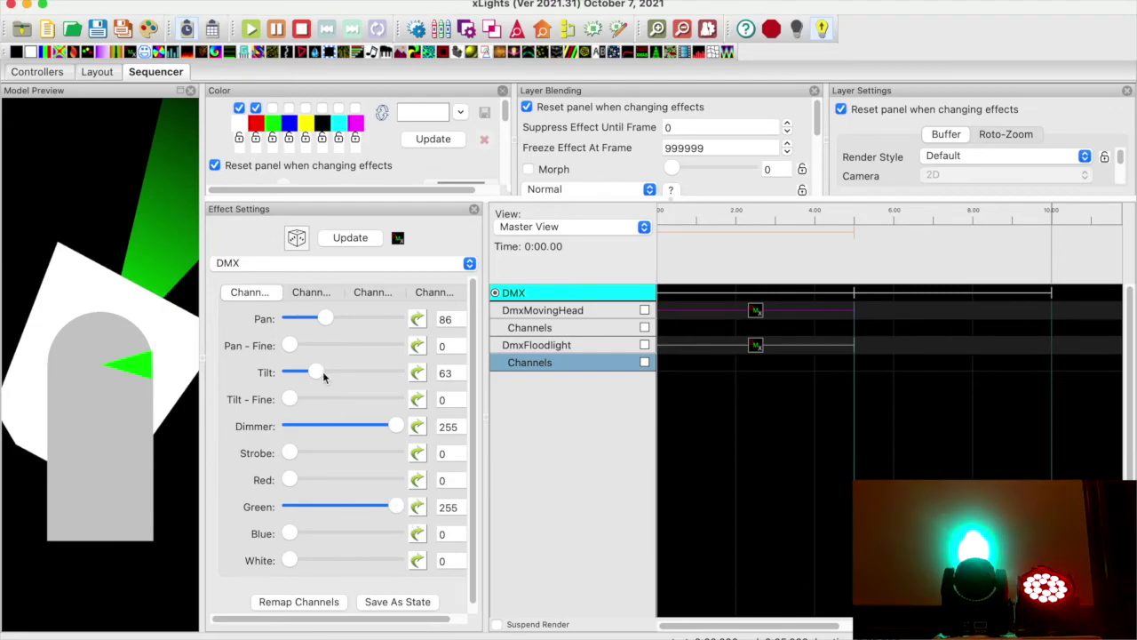
- Paste the moving head effect into 5–10 s, setting Pan 108, Tilt 94, Green 0, Blue 255
{"action": "left_click", "coordinate": [756, 310]}
{"action": "left_click", "coordinate": [889, 319]}
{"action": "key", "text": "ctrl+v"}
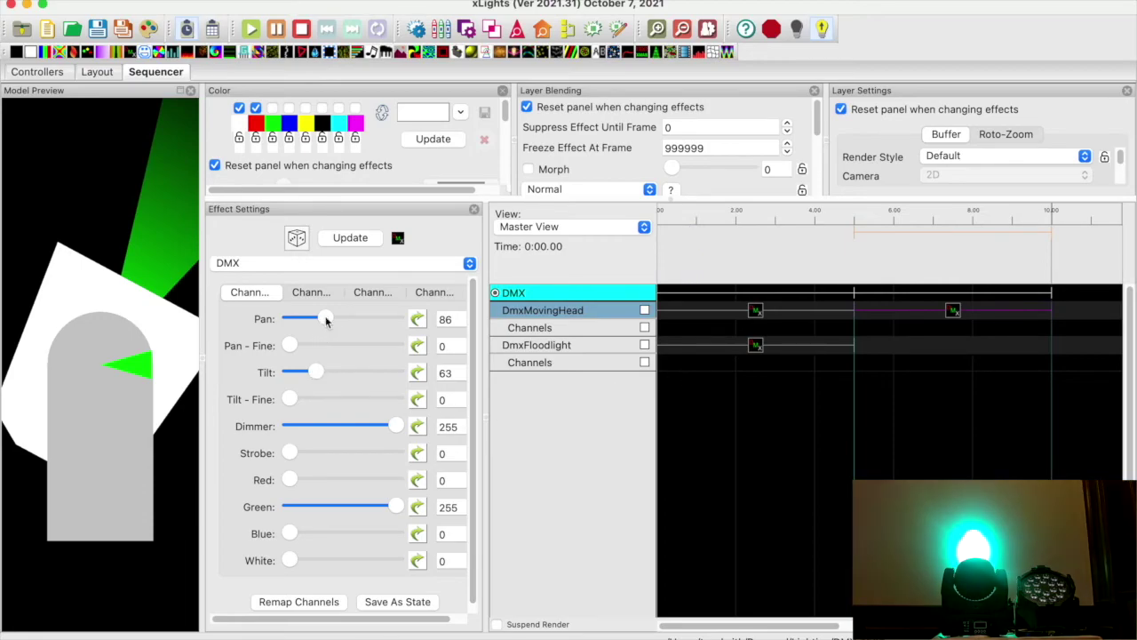
{"action": "left_click_drag", "start_coordinate": [325, 322], "coordinate": [336, 325]}
{"action": "mouse_move", "coordinate": [316, 371]}
{"action": "left_mouse_down"}
{"action": "mouse_move", "coordinate": [344, 374]}
{"action": "mouse_move", "coordinate": [332, 374]}
{"action": "left_mouse_up"}
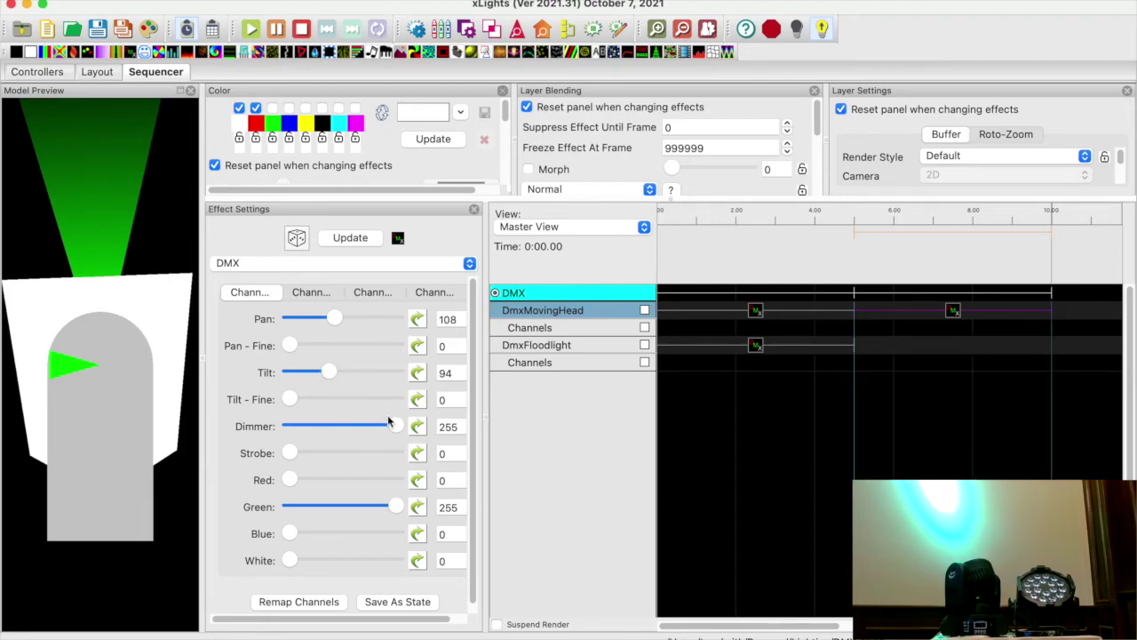
{"action": "left_click_drag", "start_coordinate": [389, 507], "coordinate": [397, 534]}
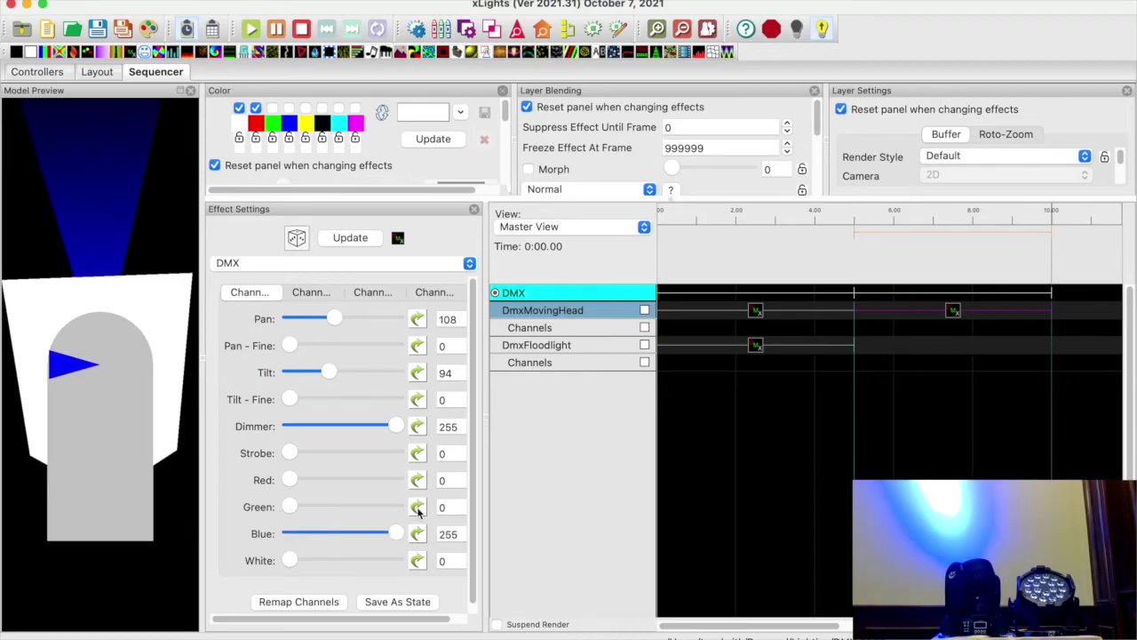
- Change the floodlight's 5–10 s DMX effect to Red 0 and Blue 255, then stop playback
{"action": "left_click", "coordinate": [756, 346]}
{"action": "left_click", "coordinate": [894, 347]}
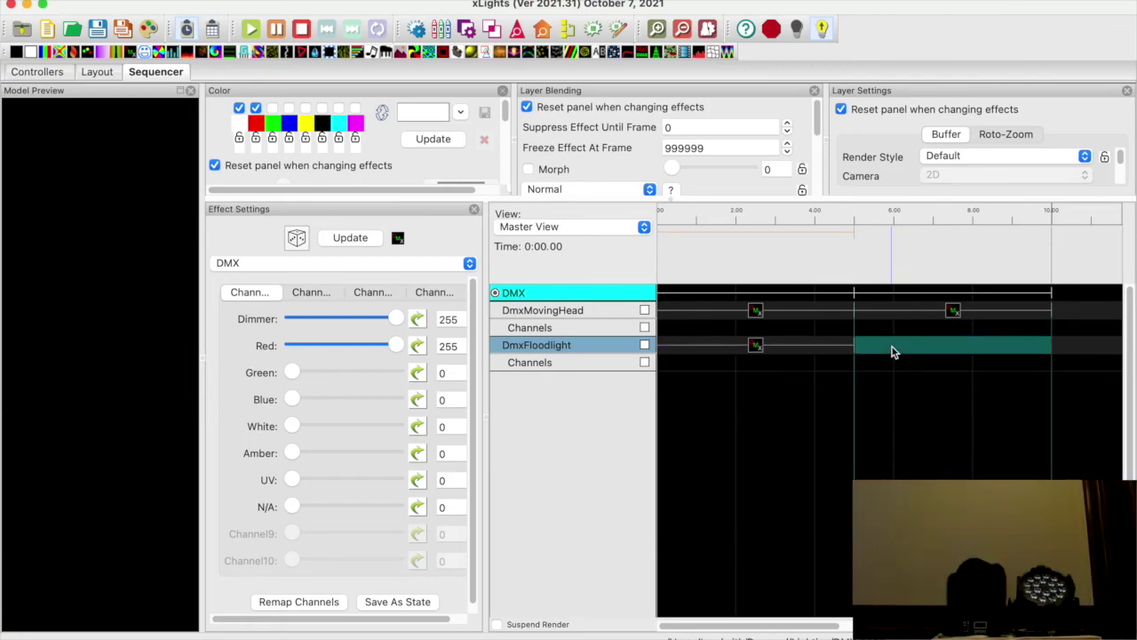
{"action": "left_click", "coordinate": [395, 346]}
{"action": "left_click_drag", "start_coordinate": [397, 350], "coordinate": [284, 343]}
{"action": "left_click_drag", "start_coordinate": [297, 399], "coordinate": [397, 400]}
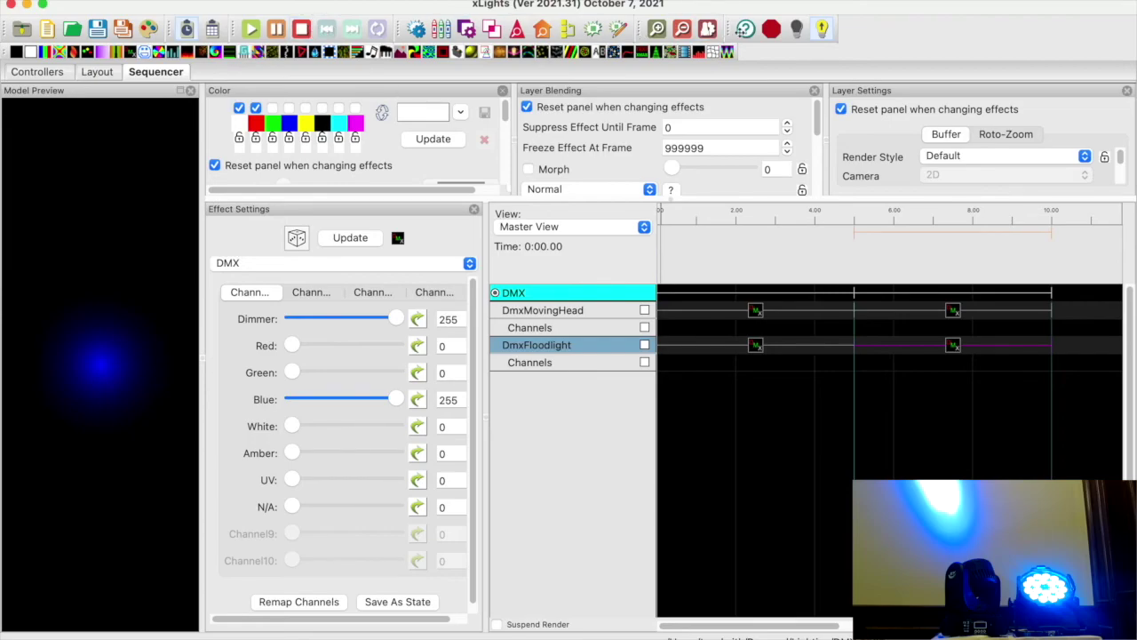
{"action": "left_click", "coordinate": [301, 28]}
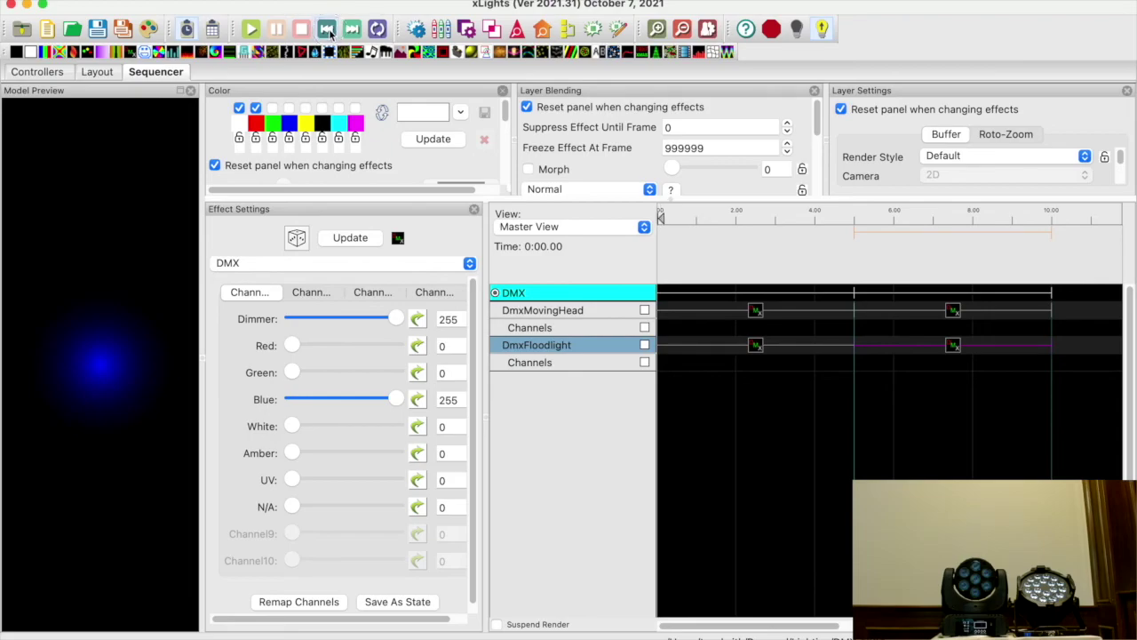
- Play the DMX sequence from the start on the real fixtures
{"action": "left_click", "coordinate": [251, 31]}
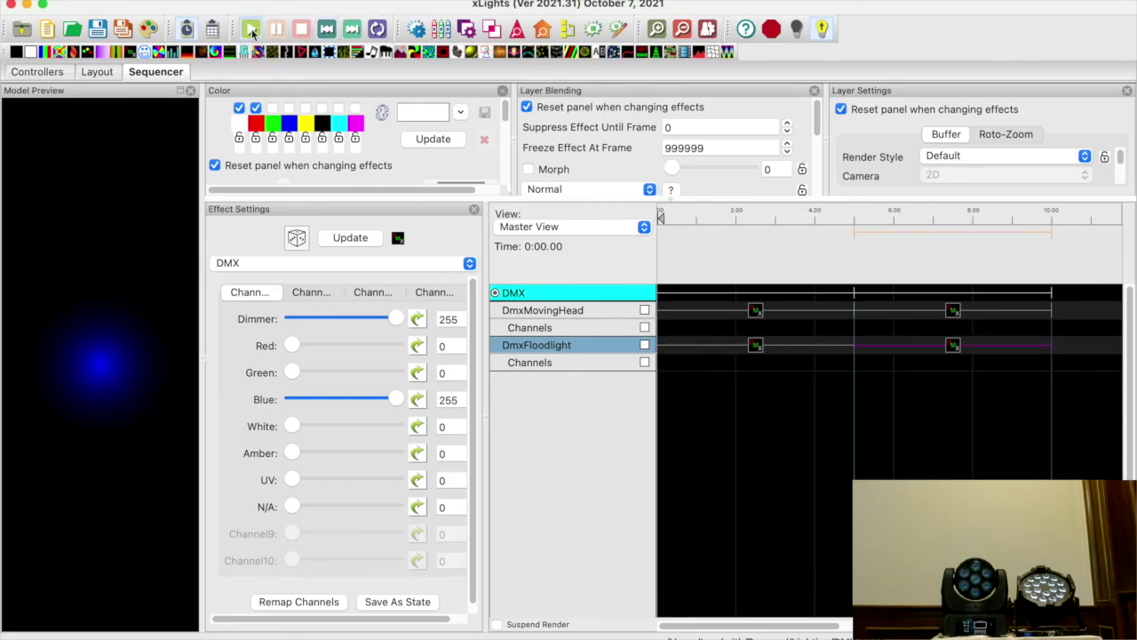